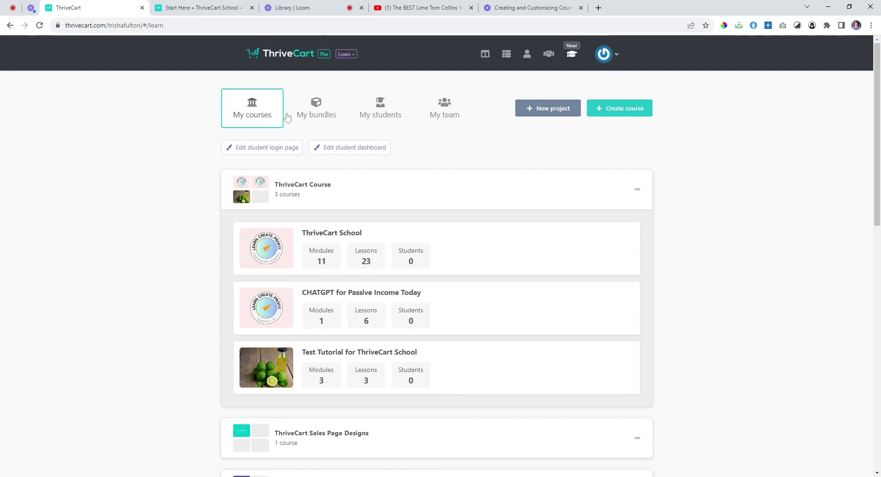
mouse_move(504, 314)
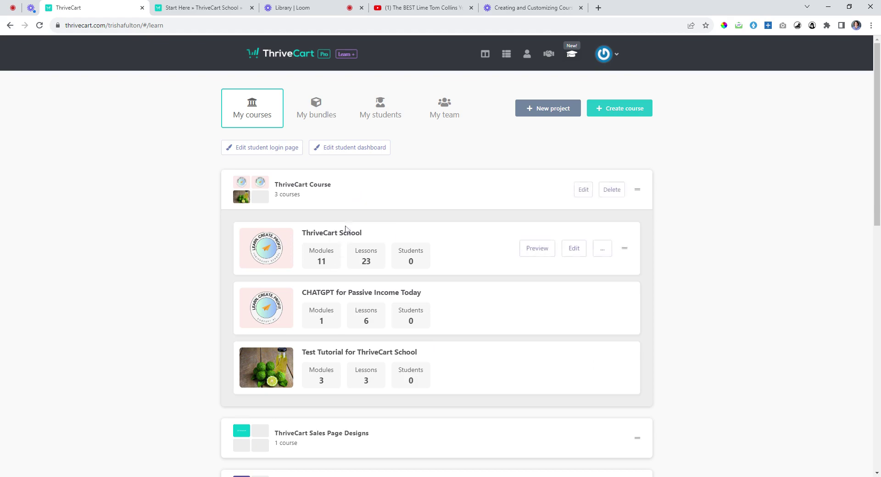
scroll(325, 289, down, 6)
scroll(354, 348, up, 3)
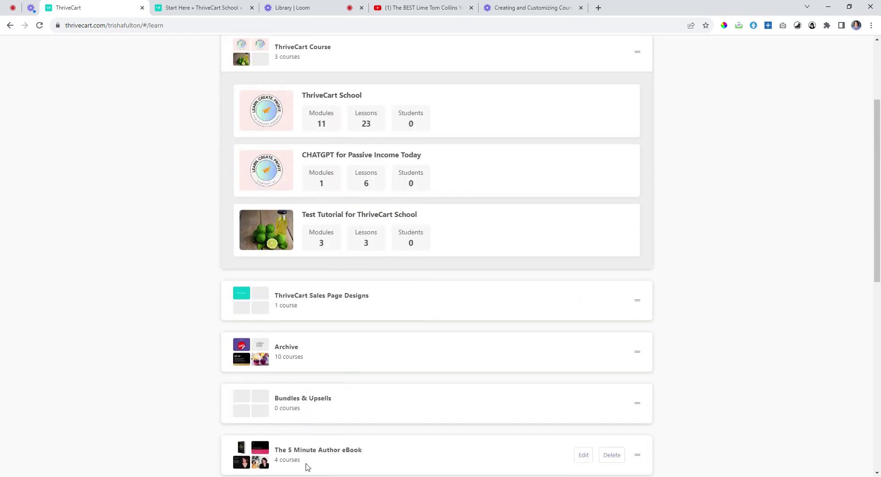
scroll(315, 393, up, 5)
Start a new course bundle and name it "Cocktails and Aperitifs".
click(315, 110)
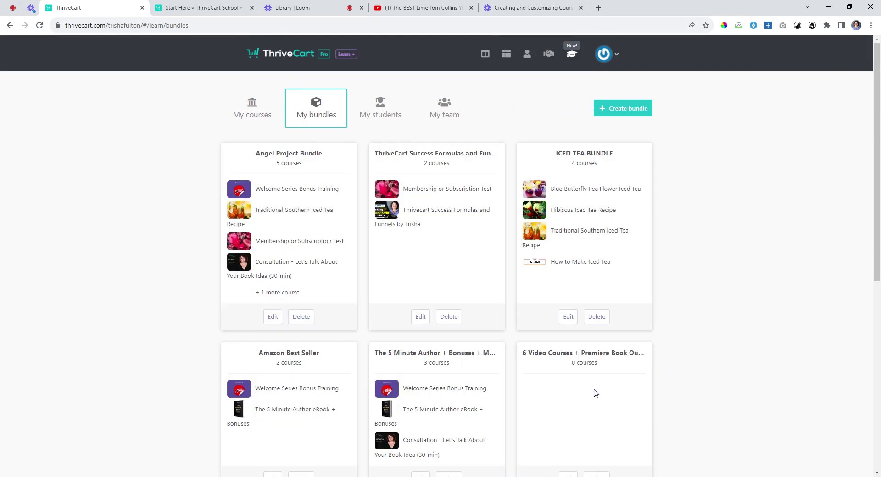
click(628, 111)
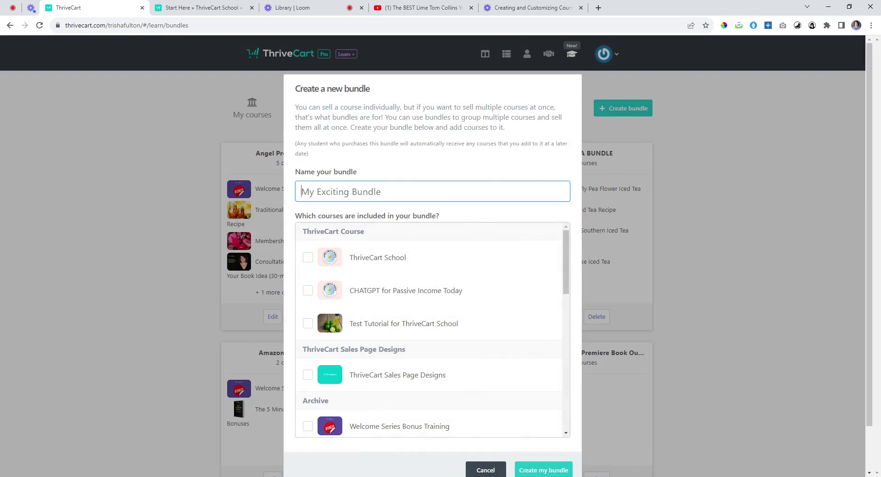
text(Li)
key(BackSpace)
key(BackSpace)
text(Cocktails and Apertifs)
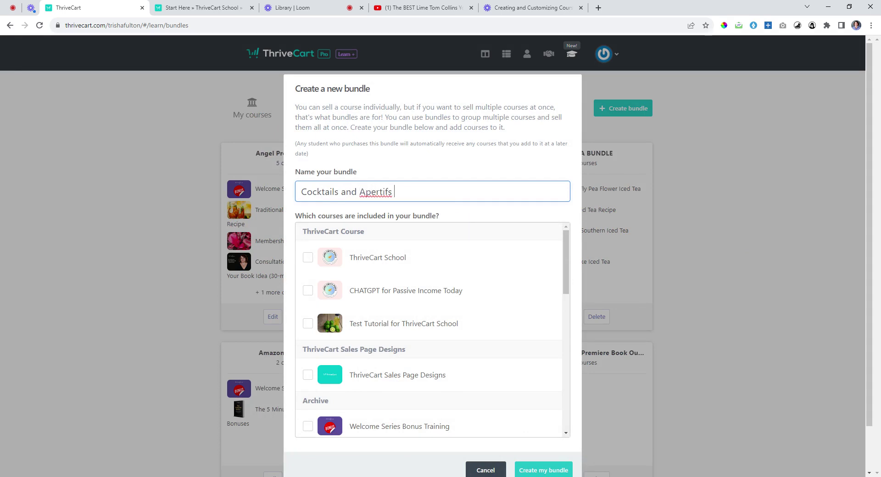
key(ctrl+shift+Left)
text(Aperitifs)
Include Blue Butterfly Pea Flower Iced Tea, Hibiscus Iced Tea Recipe, Traditional Southern Iced Tea Recipe and How to Make Iced Tea in the bundle.
scroll(432, 275, down, 1)
scroll(436, 200, down, 5)
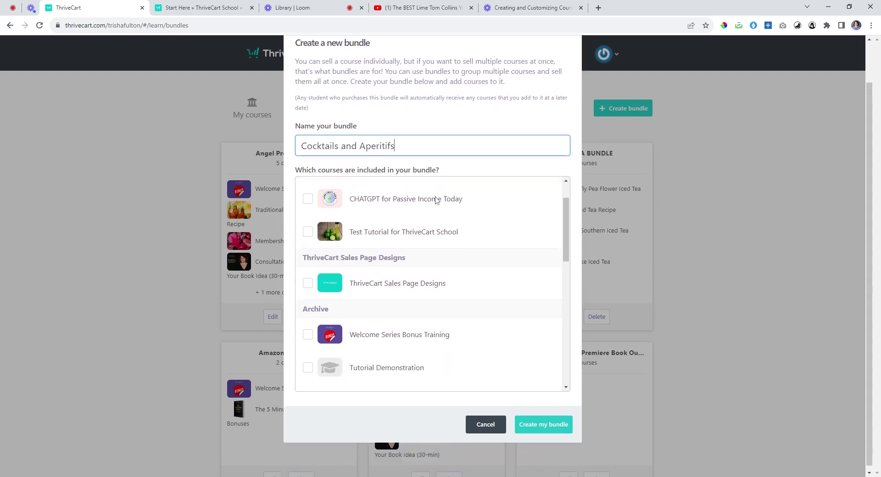
scroll(436, 201, down, 1)
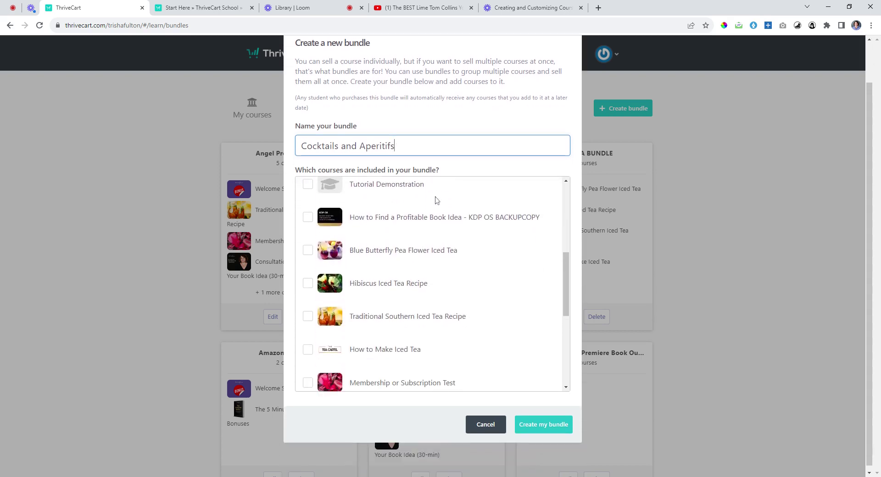
click(308, 250)
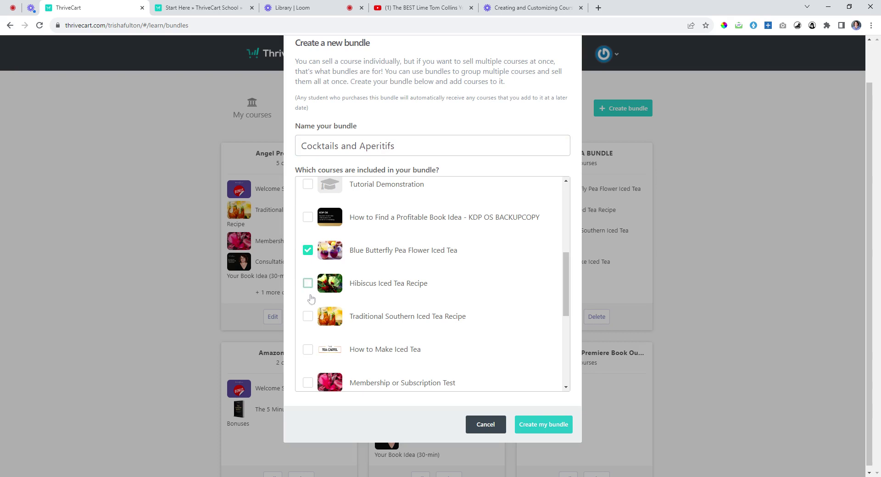
click(307, 284)
click(308, 317)
click(308, 349)
Add the Test Tutorial for ThriveCart School course to the selection and create the bundle.
scroll(380, 304, up, 4)
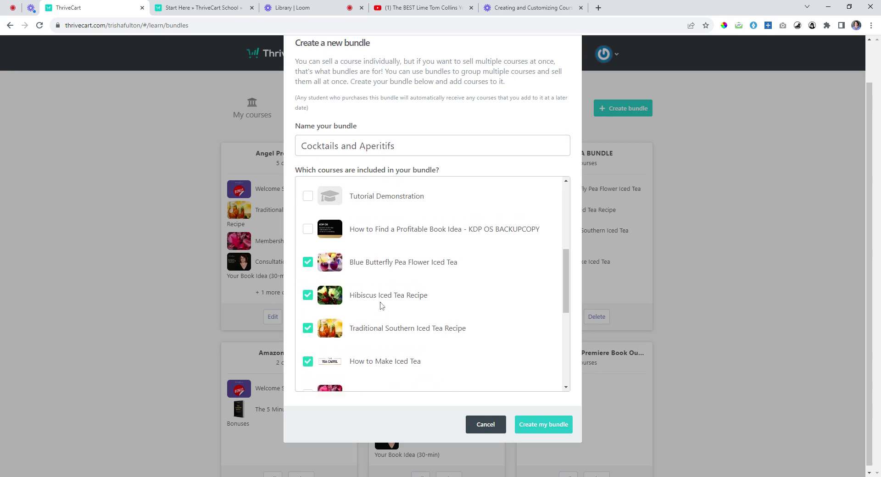
click(308, 231)
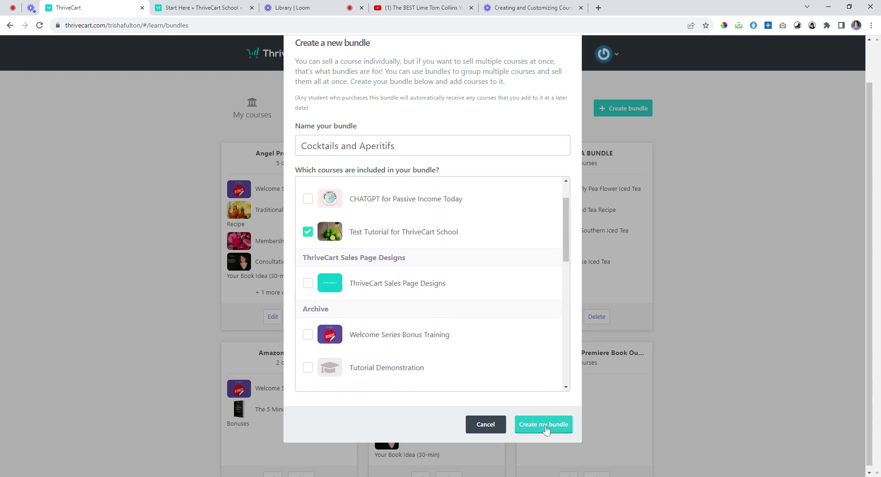
click(548, 425)
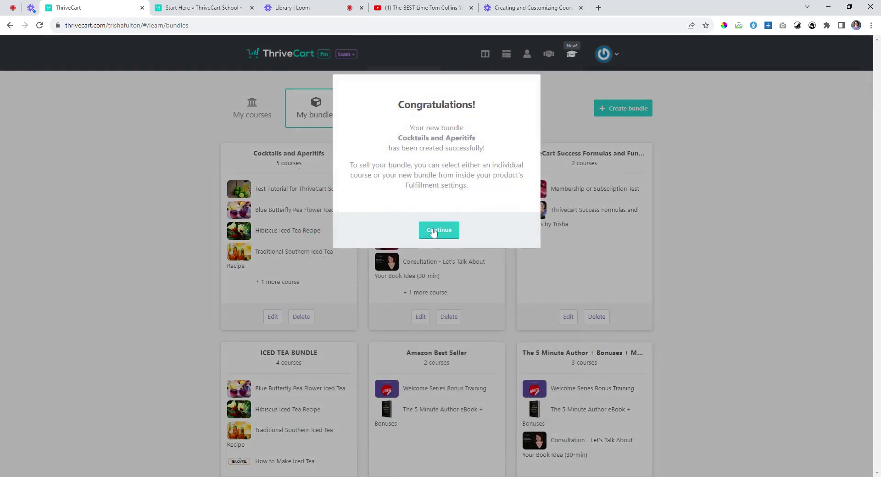
click(435, 234)
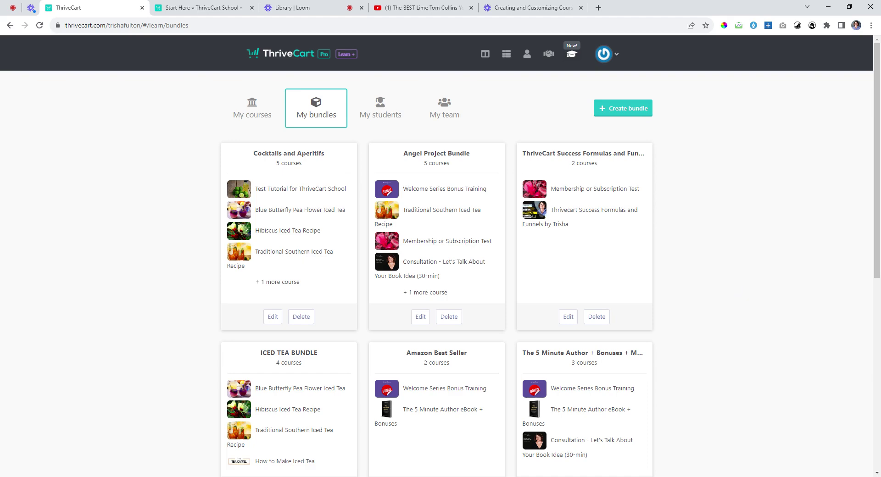
Start another course bundle and name it "Cocktails and Aperitifs OTO".
click(624, 109)
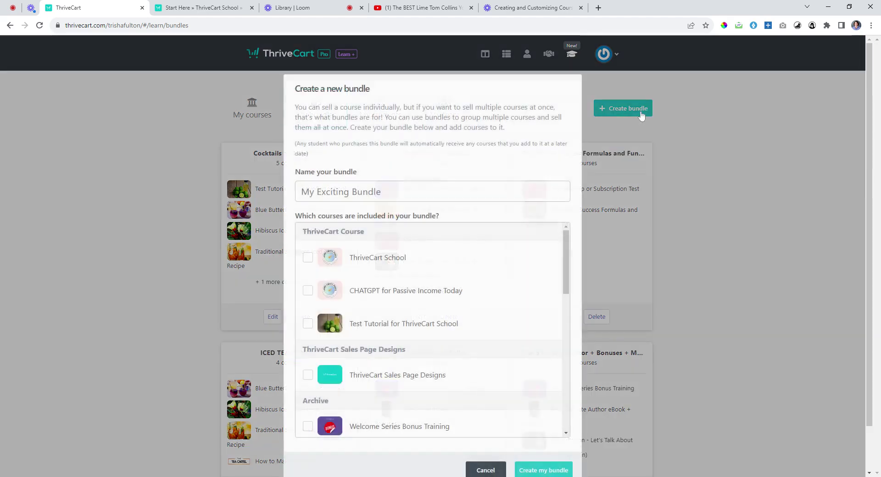
text(Coc)
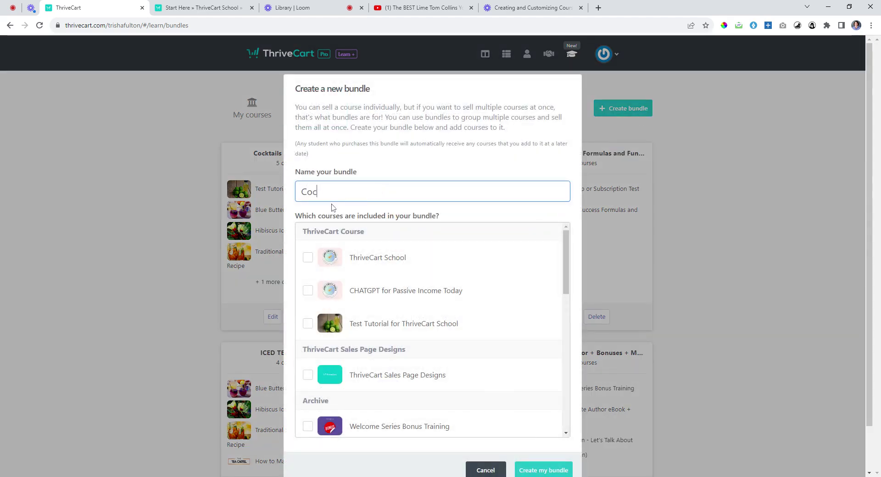
text(ktails and Apertifs)
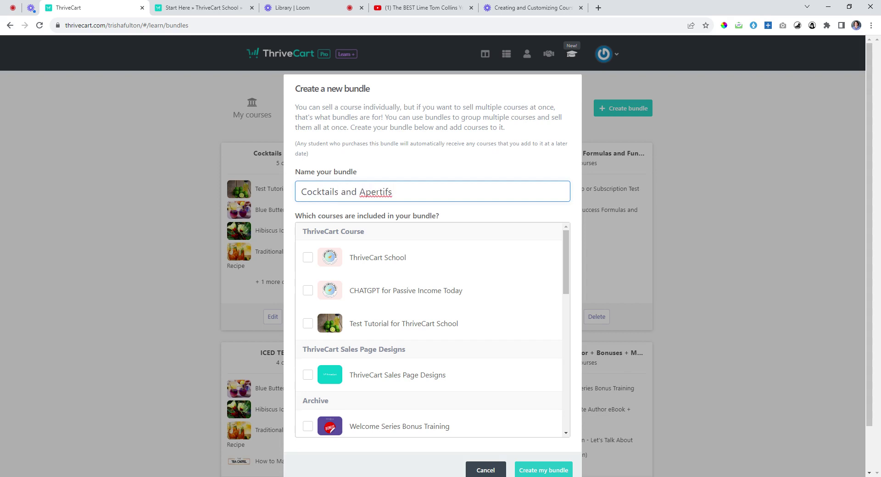
text( Bun)
key(BackSpace)
key(BackSpace)
key(BackSpace)
text(B)
key(BackSpace)
key(BackSpace)
text(OTO)
double_click(375, 192)
text(Aperitifs)
Create the OTO bundle with Private Coaching & Consultation 1.5 to 2 hours, the 30-minute book idea Consultation and Easy 3 Step Book Planner.
scroll(376, 257, down, 10)
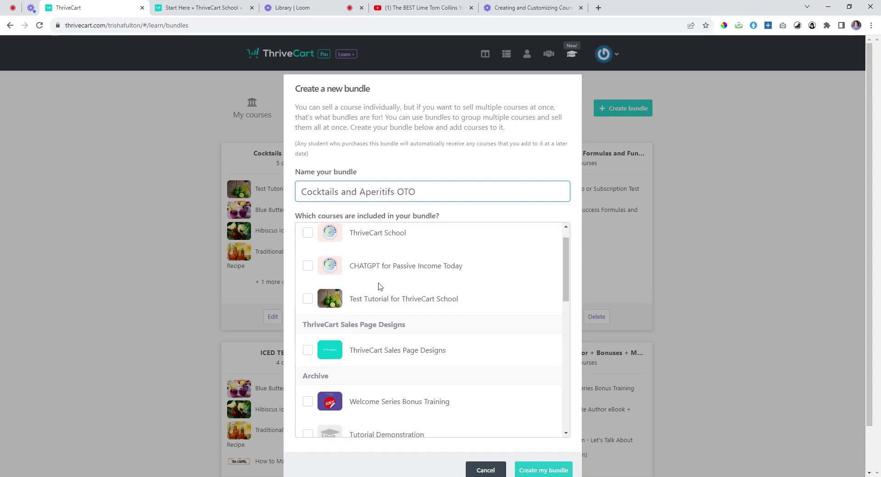
scroll(395, 302, down, 2)
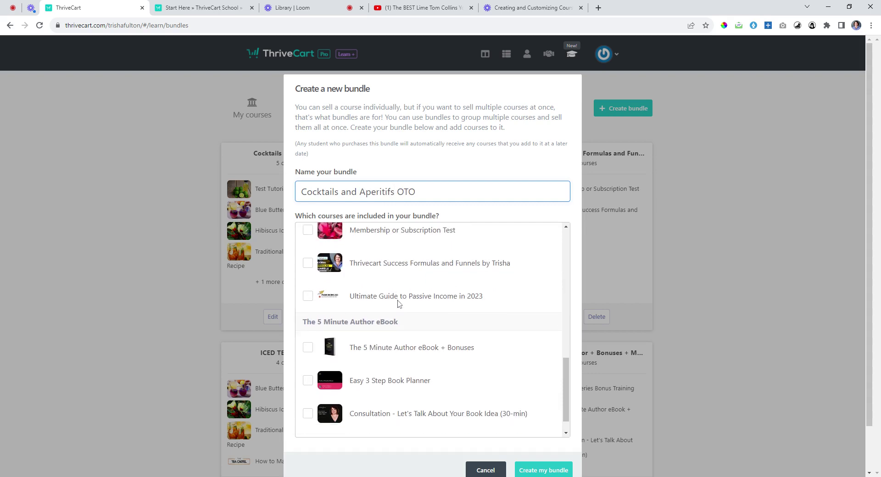
click(306, 427)
click(307, 422)
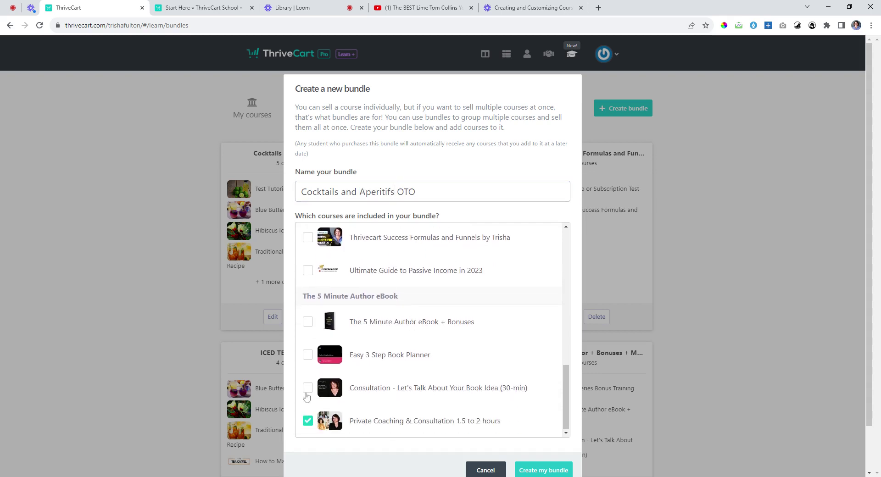
click(307, 388)
click(308, 355)
scroll(543, 473, down, 1)
click(560, 420)
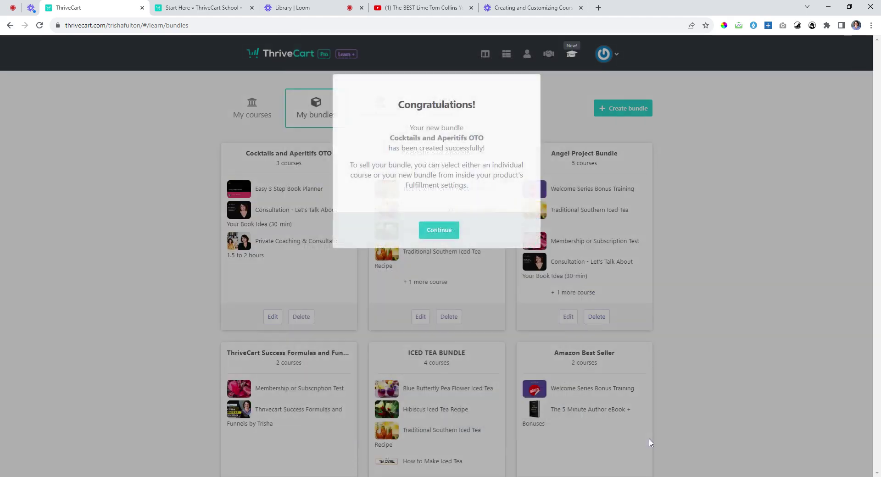
click(443, 239)
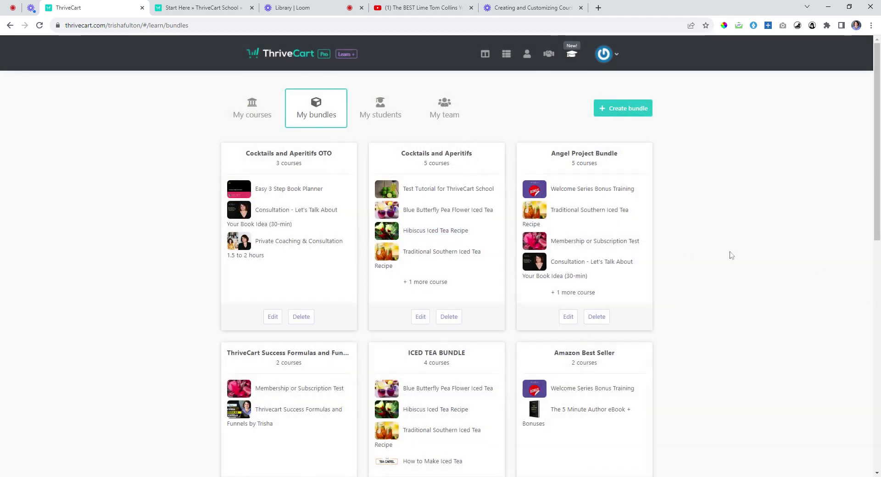
scroll(802, 280, down, 4)
scroll(801, 280, down, 4)
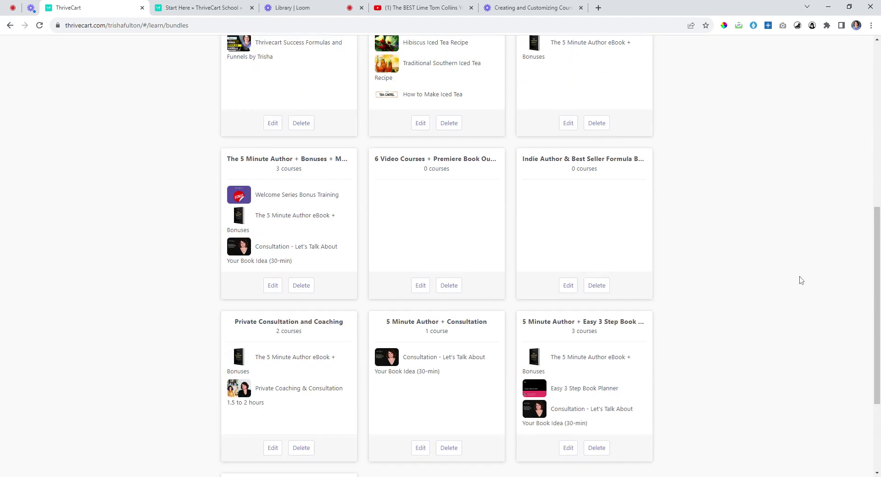
scroll(801, 280, up, 8)
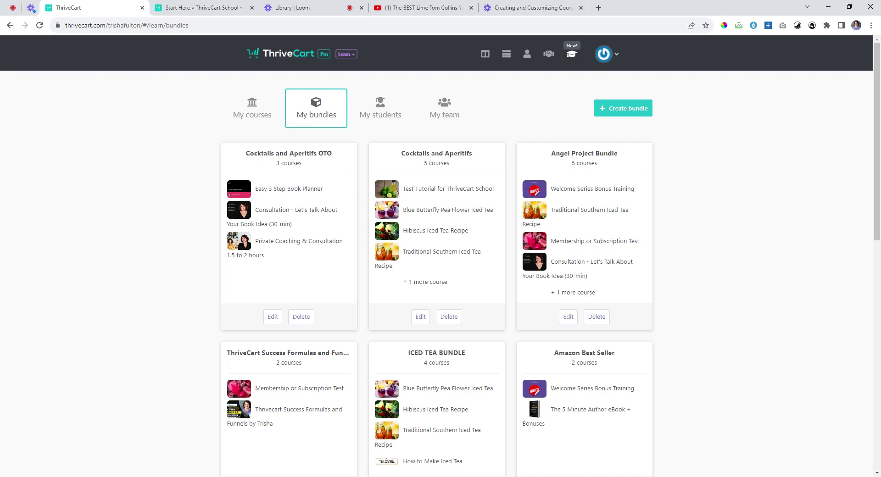
Start a new course in the ThriveCart Course project and name it "eBook Cocktails and Aperitifs".
click(253, 113)
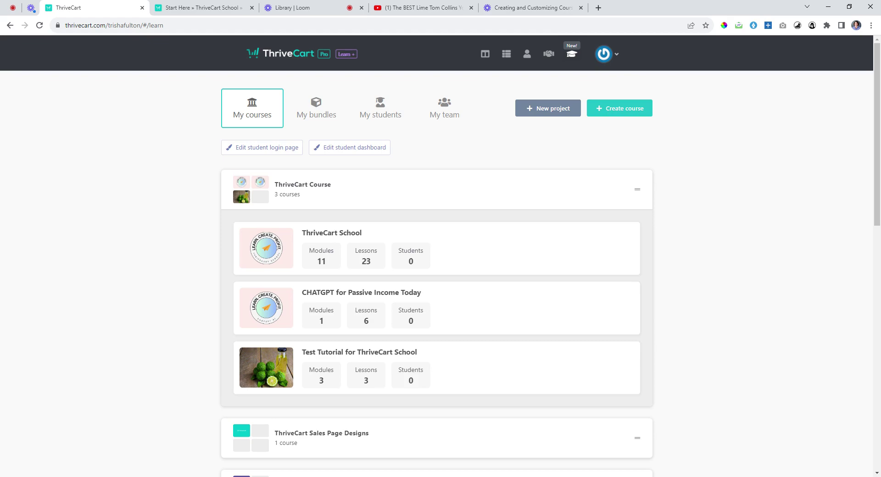
click(624, 112)
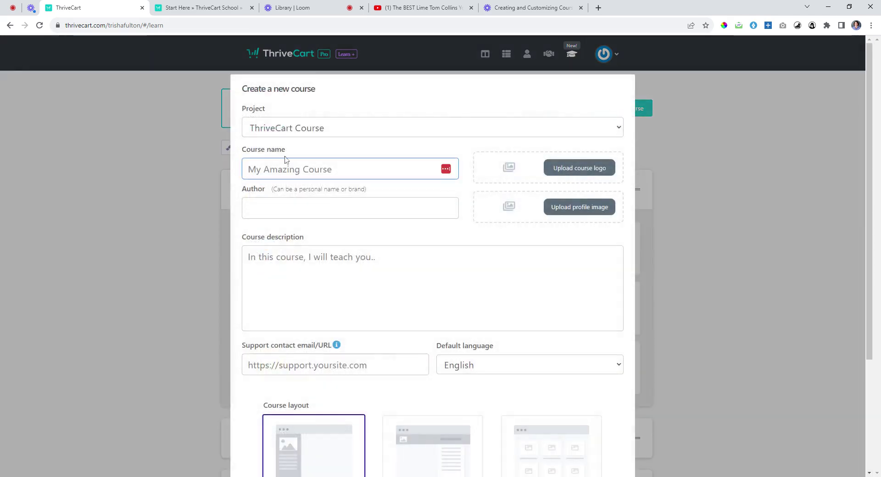
text(eBook )
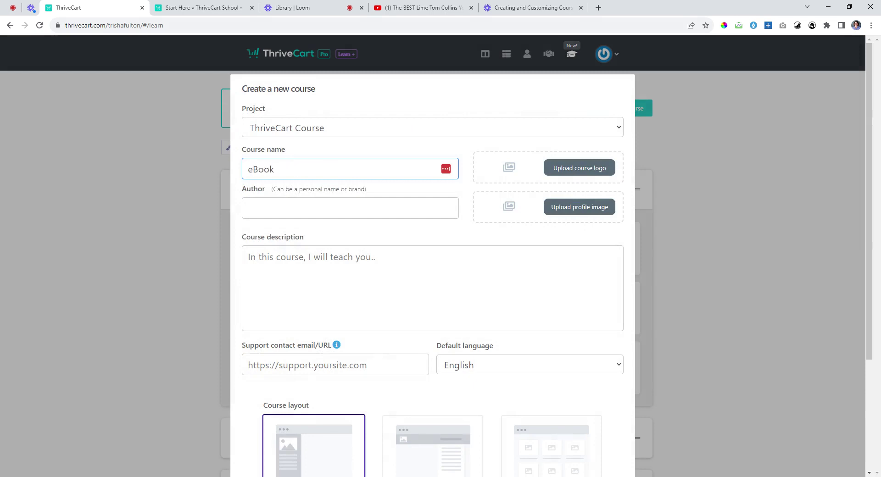
text(Cocktails and Apertifs)
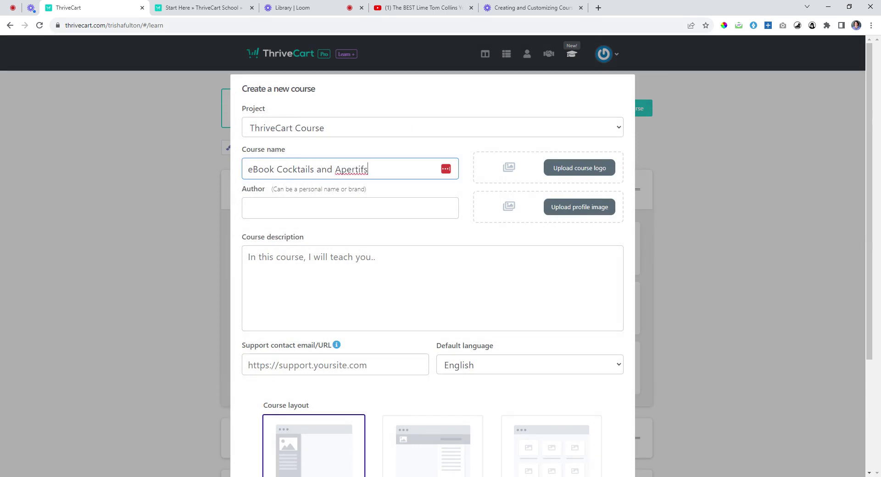
double_click(351, 169)
text(Aperitifs)
Enter the author's full name for the new course.
click(351, 208)
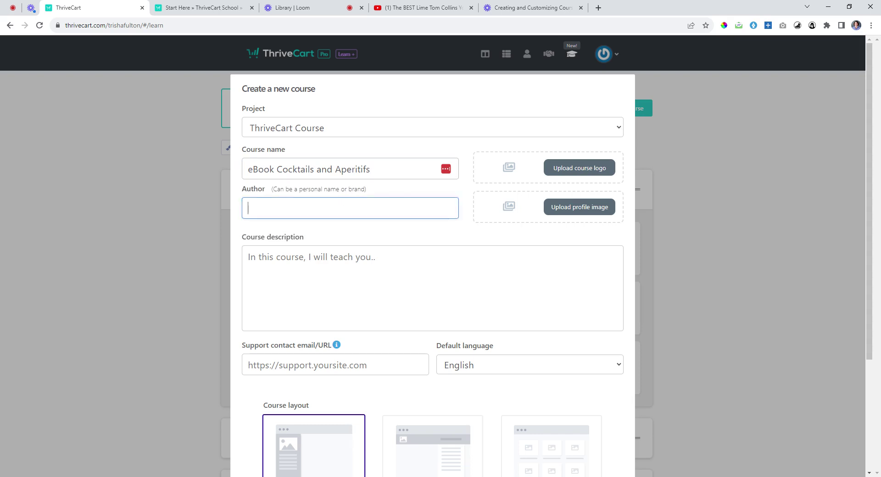
text(Trisha)
key(BackSpace)
key(BackSpace)
key(BackSpace)
key(BackSpace)
key(BackSpace)
key(BackSpace)
text(James Bond)
Write the course description "You'll get the ebook on how to create celebrity drinks at home.".
key(Tab)
text(You'l)
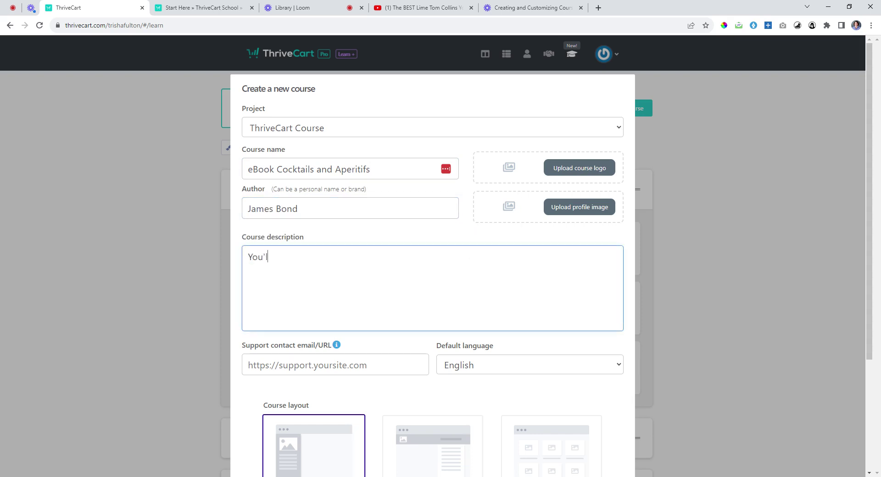
text(l get the ebook on how to create c)
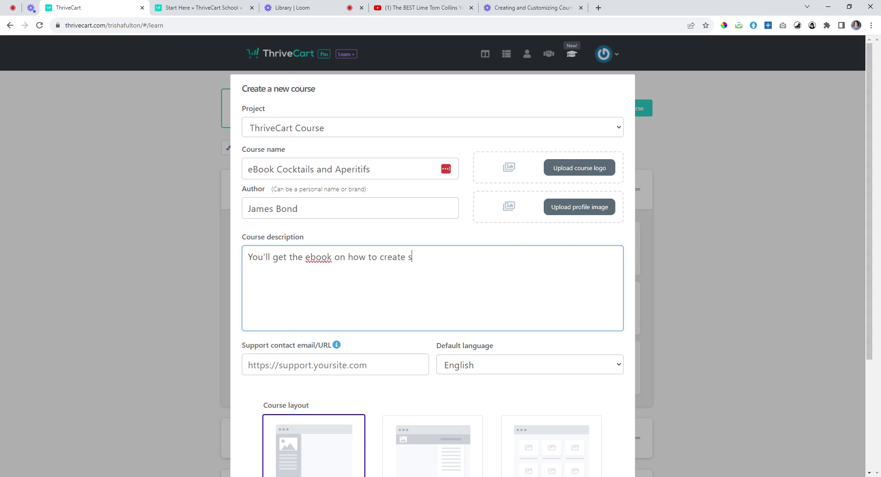
key(BackSpace)
text(celebrity drinks at home.)
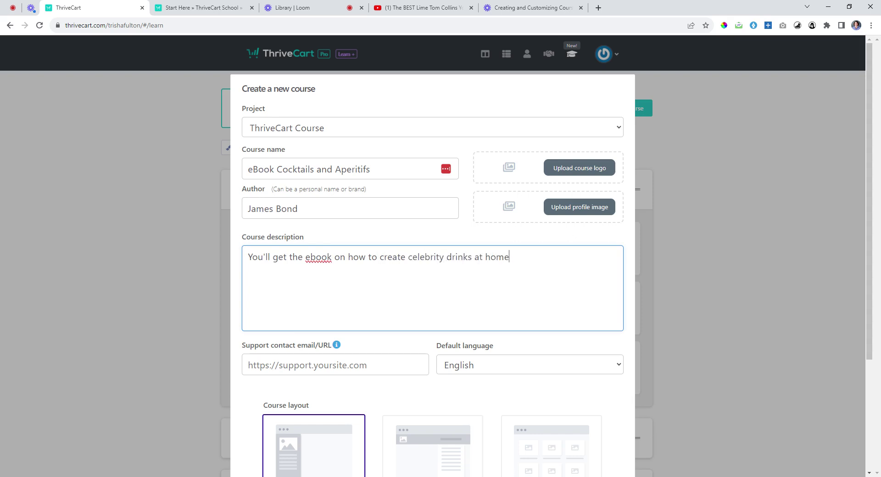
Fill in the support contact e-mail and create the course, keeping English as the default language.
click(248, 366)
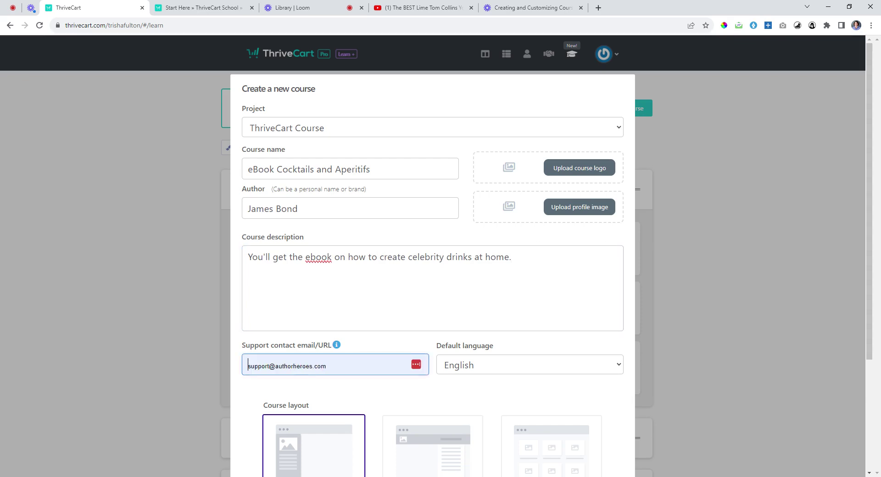
key(ctrl+a)
key(ctrl+v)
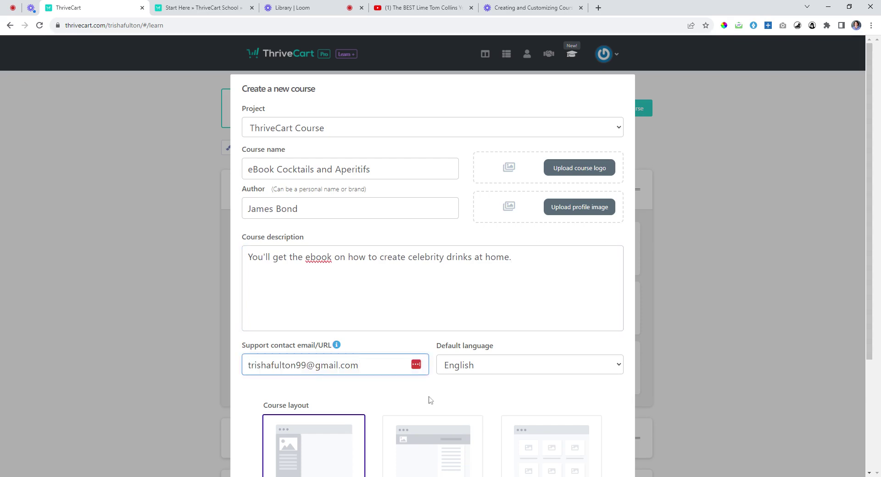
key(Return)
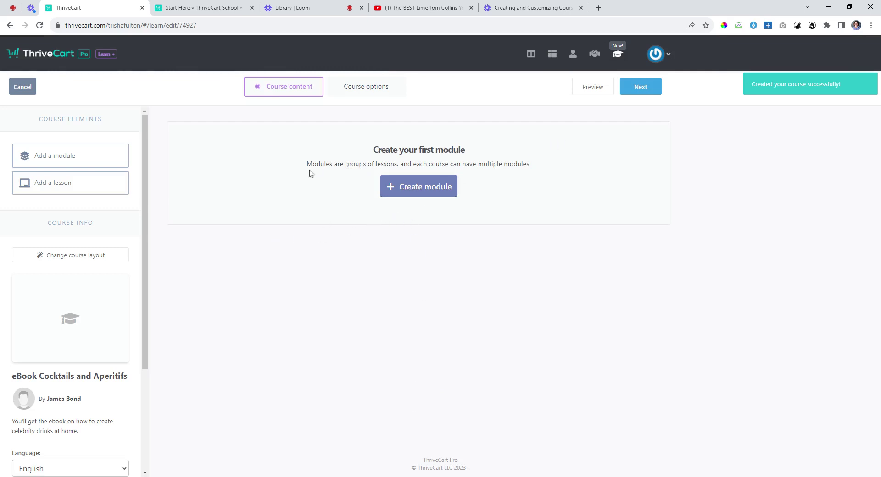
scroll(117, 330, down, 3)
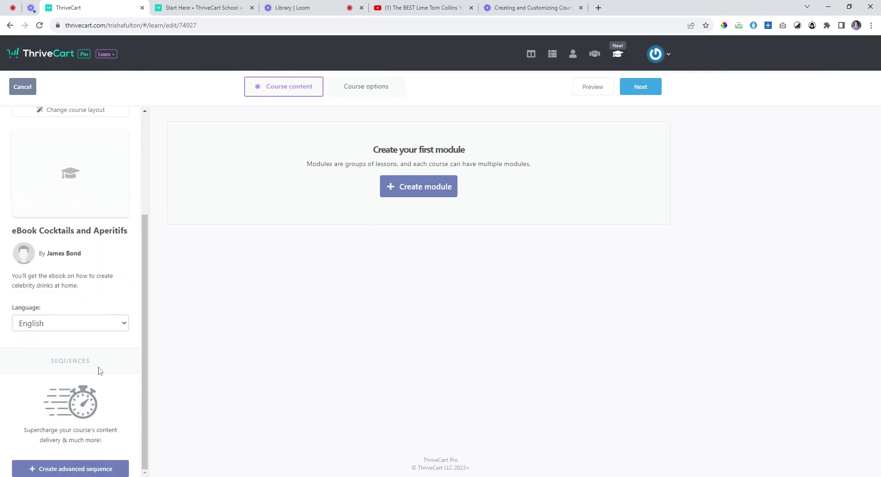
scroll(98, 370, up, 3)
scroll(96, 357, down, 3)
scroll(73, 223, up, 2)
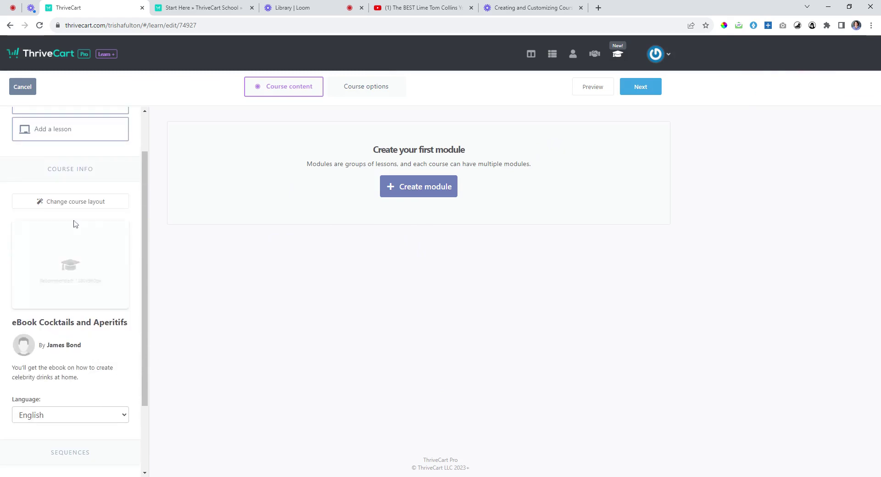
Change the course layout to Grid (Page) and set the orange and red graphic as the course image.
click(75, 202)
click(561, 193)
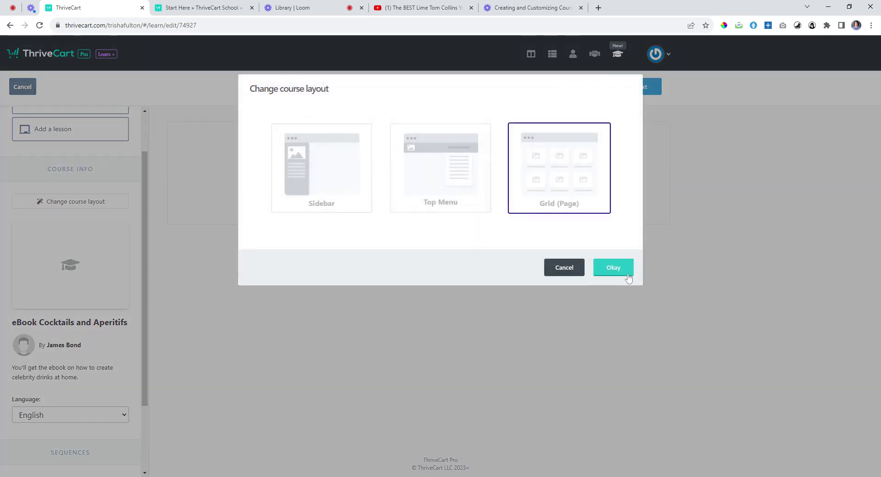
click(625, 273)
click(468, 208)
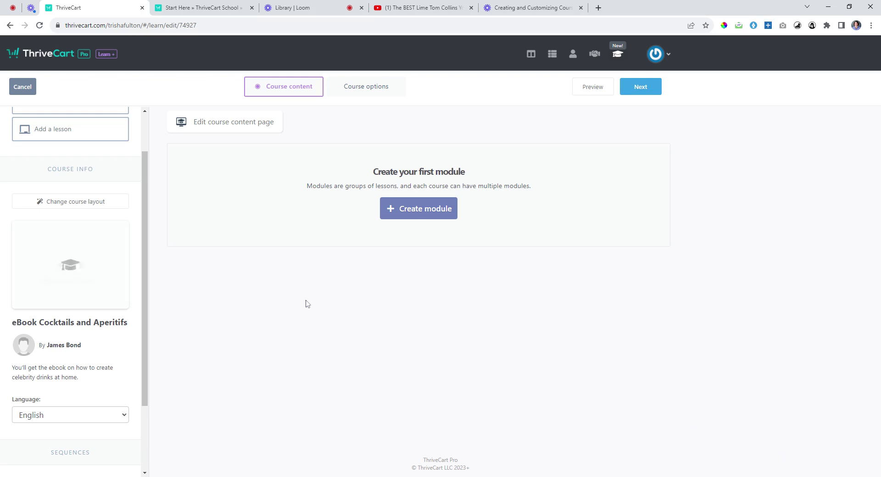
Create a module named "Bond Cocktails" available to all students, save the course and continue editing it.
click(417, 214)
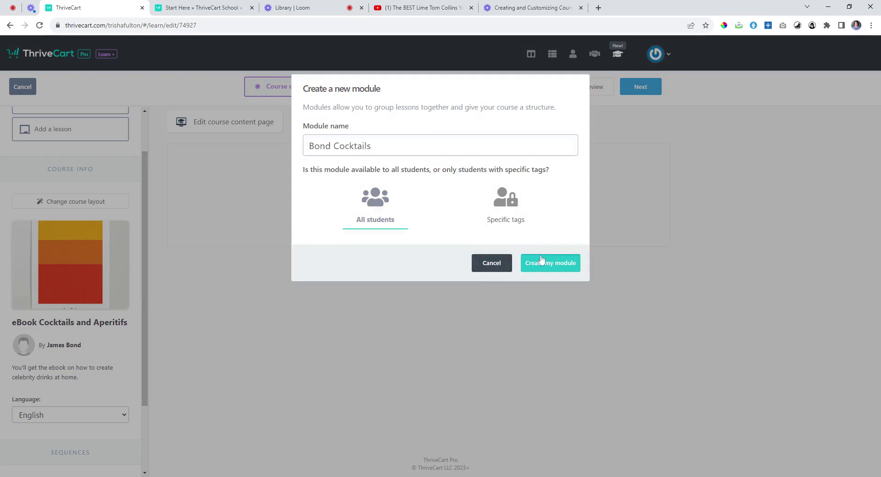
click(570, 263)
drag(84, 135, 229, 195)
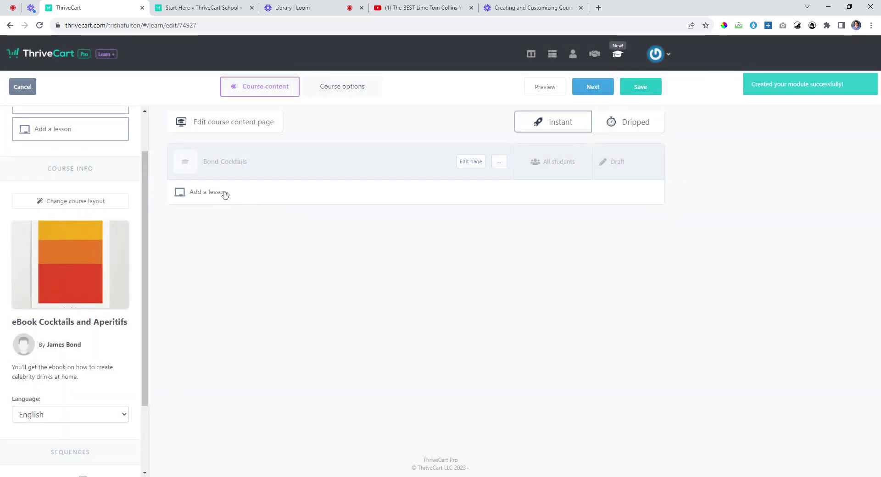
click(639, 87)
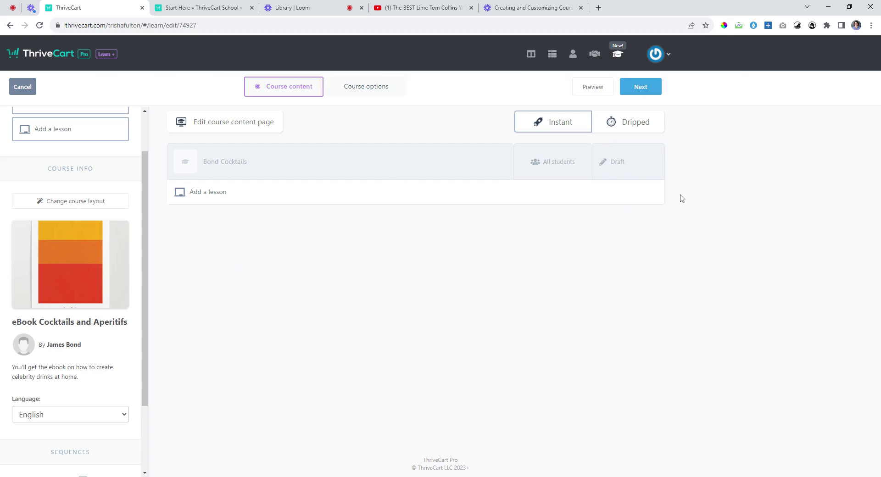
click(464, 191)
Proceed to the course options, keep them as they are, save the course and exit to the course list.
click(643, 88)
click(649, 94)
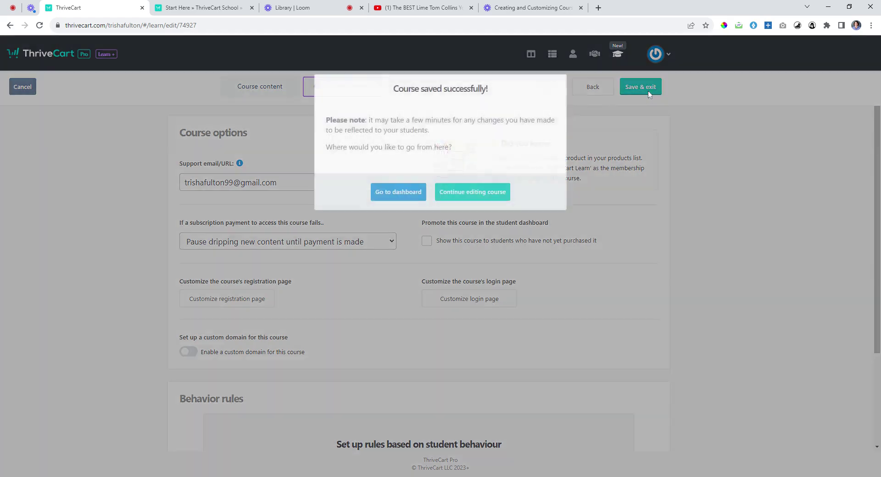
click(473, 192)
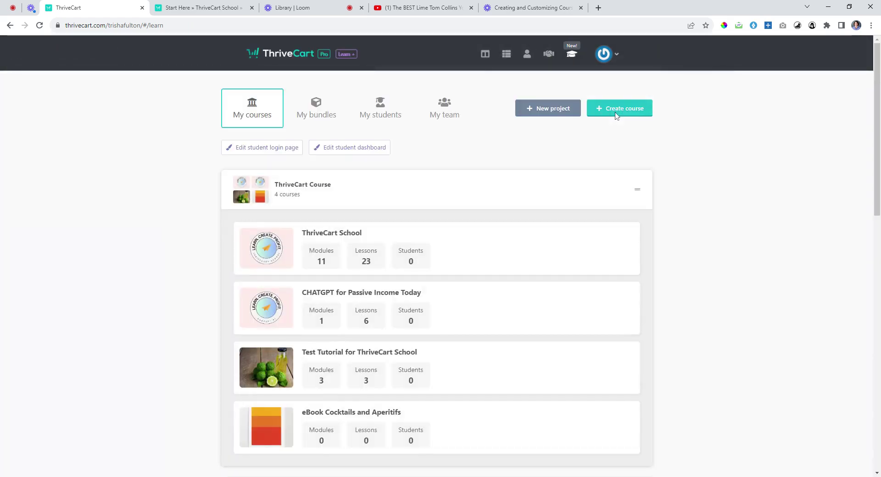
Start a new course bundle and name it "James Bond Bundle".
scroll(683, 333, down, 5)
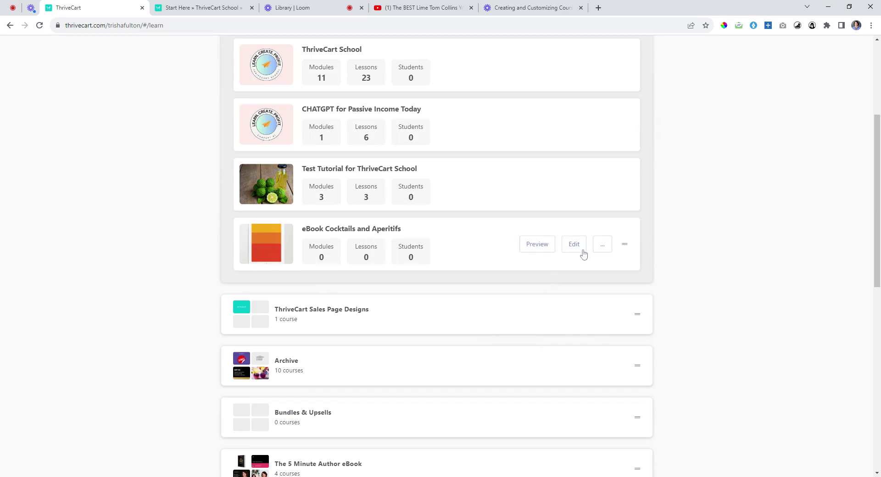
scroll(333, 238, up, 6)
click(319, 120)
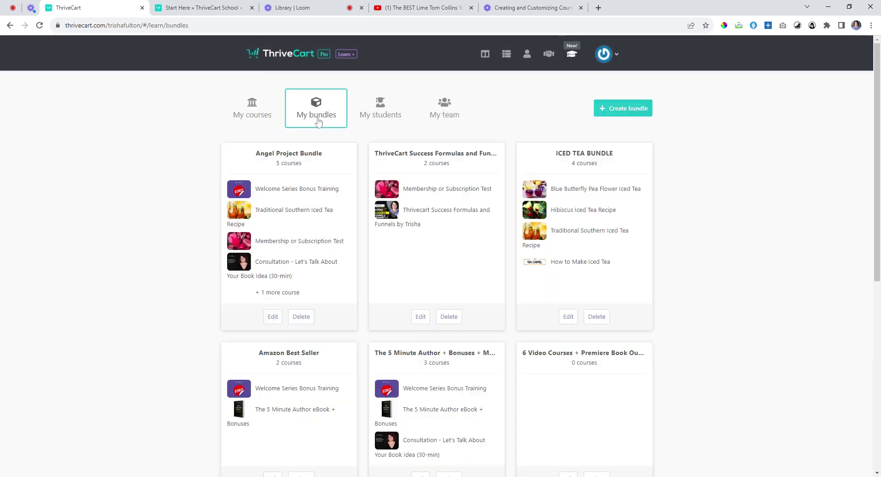
click(623, 109)
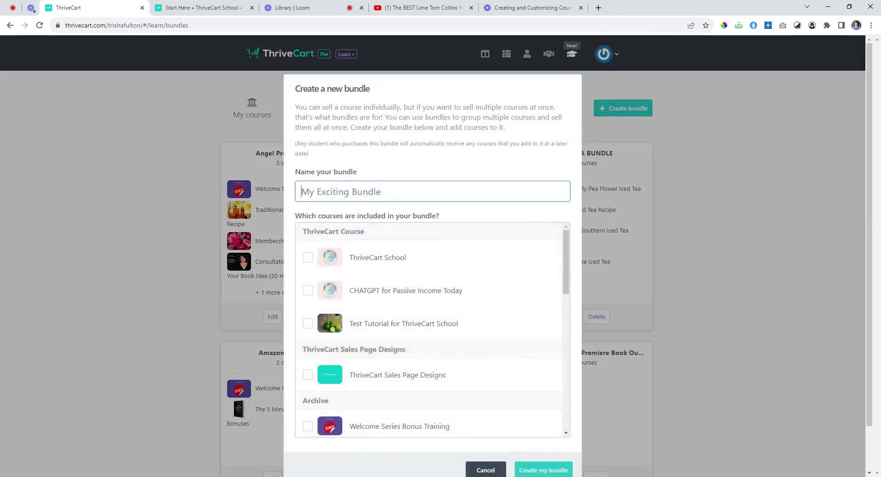
text(Jam,)
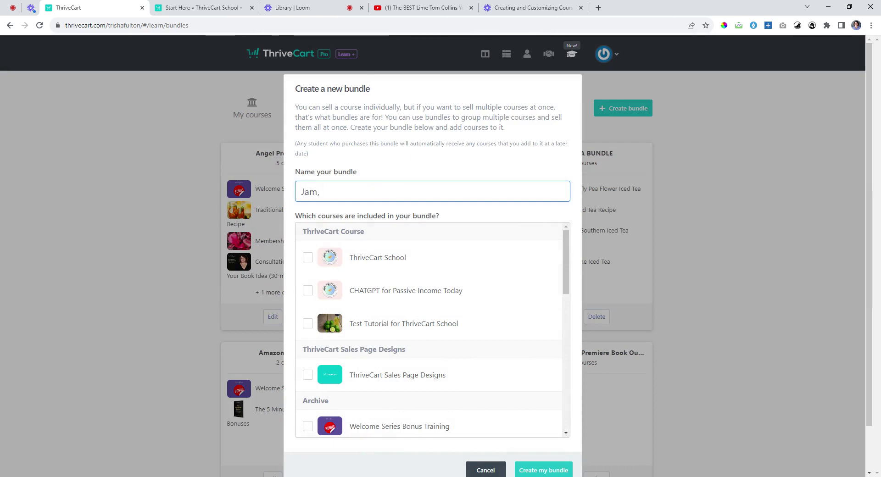
key(BackSpace)
text(es Bond Bundle)
Look through the courses available for the bundle and create it without selecting any course.
scroll(366, 404, down, 15)
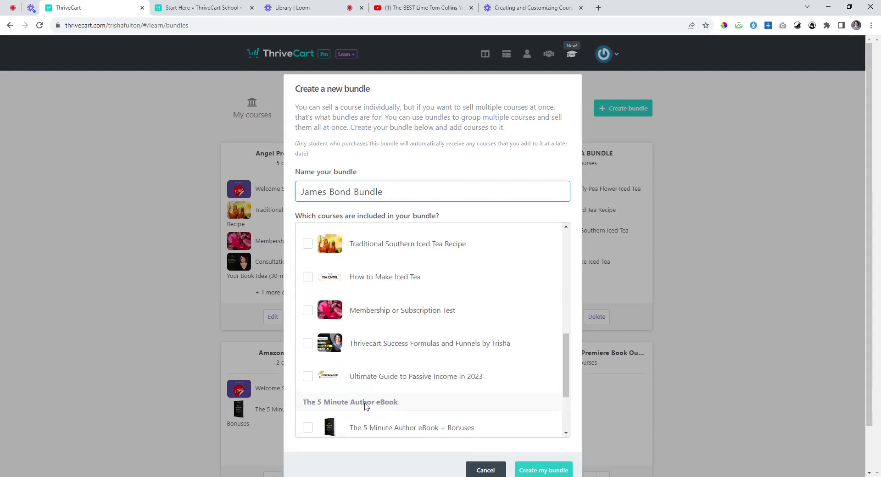
scroll(366, 406, up, 15)
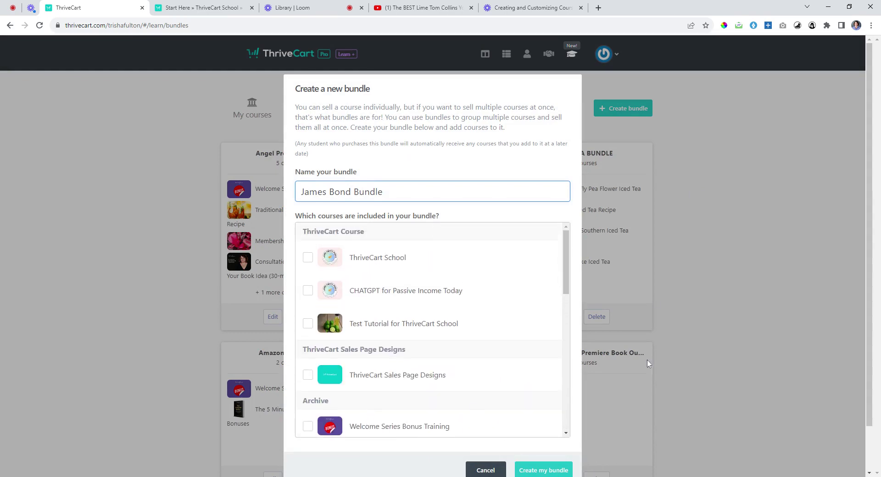
click(674, 183)
scroll(516, 380, down, 10)
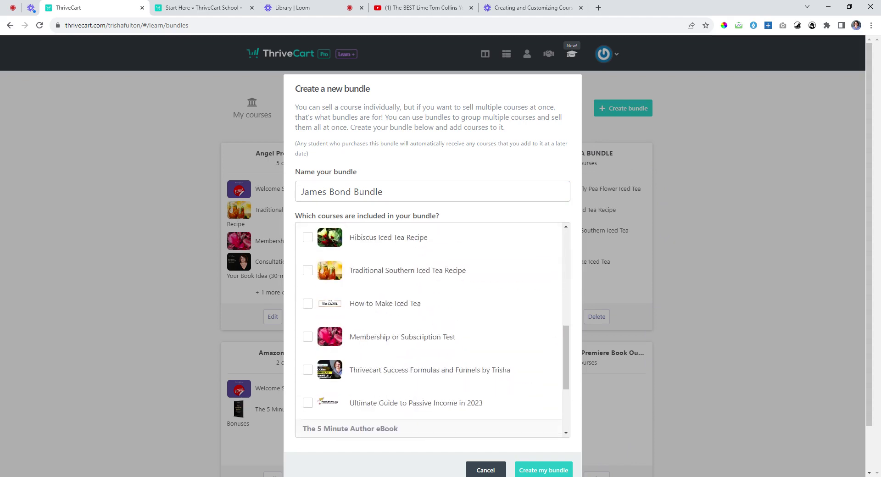
click(568, 472)
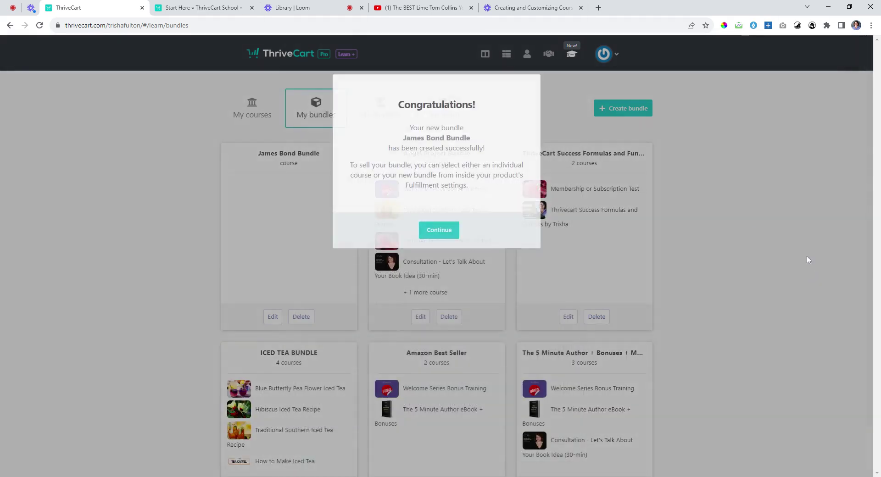
click(430, 234)
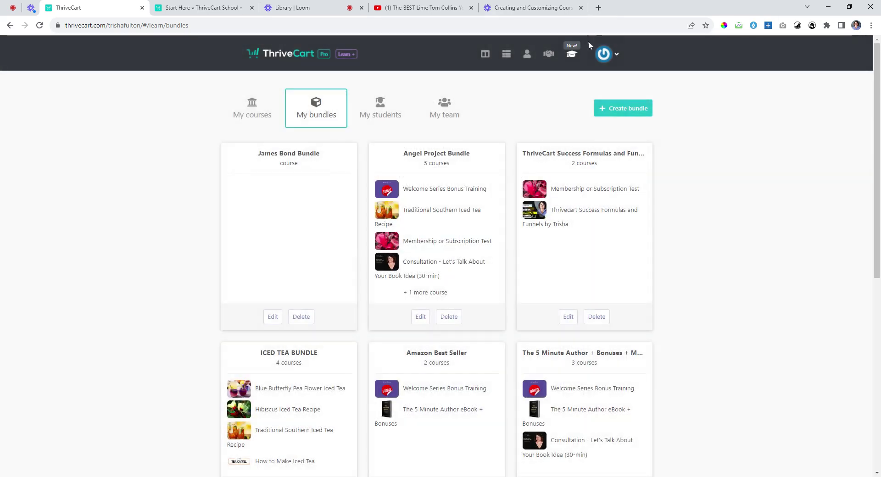
Reopen the eBook Cocktails and Aperitifs course and add a lesson named "James Bond Secret Sauce" for all students under Bond Cocktails.
click(572, 54)
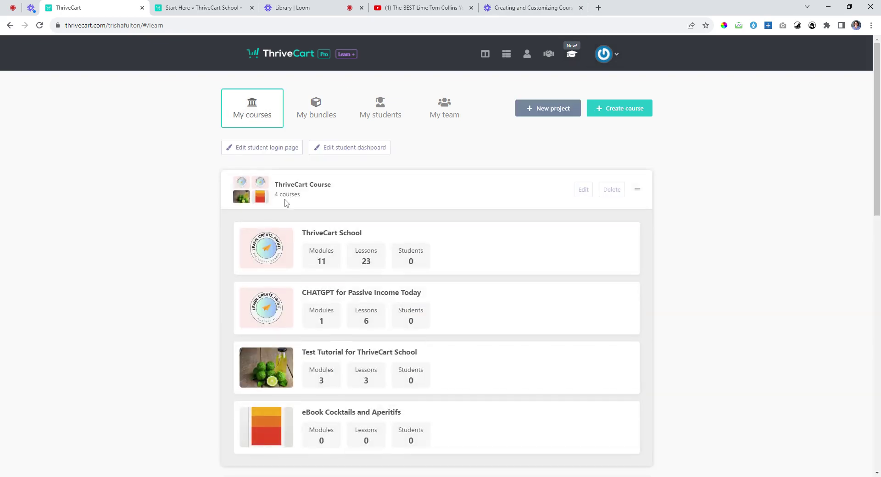
mouse_move(392, 441)
click(575, 428)
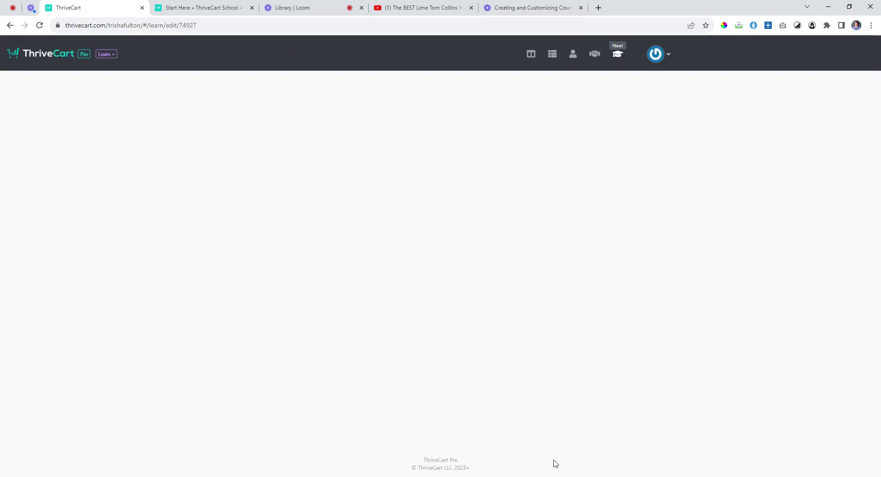
drag(125, 183, 315, 211)
text(J)
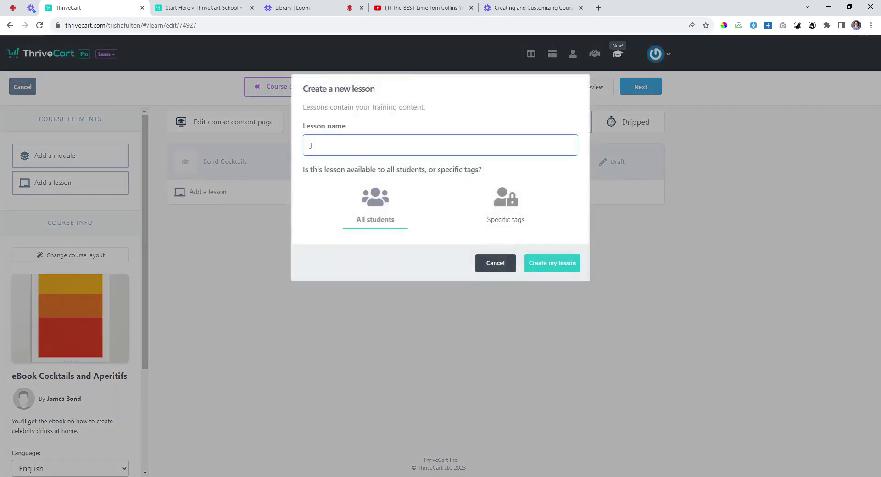
text(ames Bond Sec)
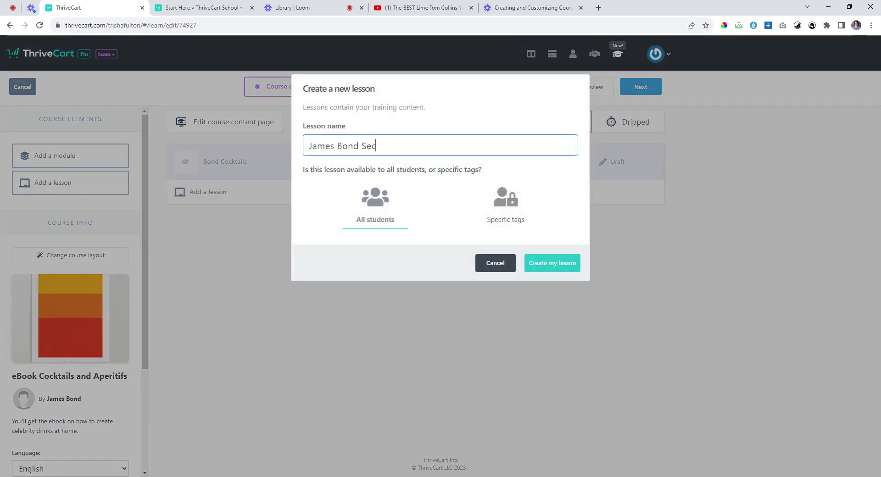
text(ret Sauce)
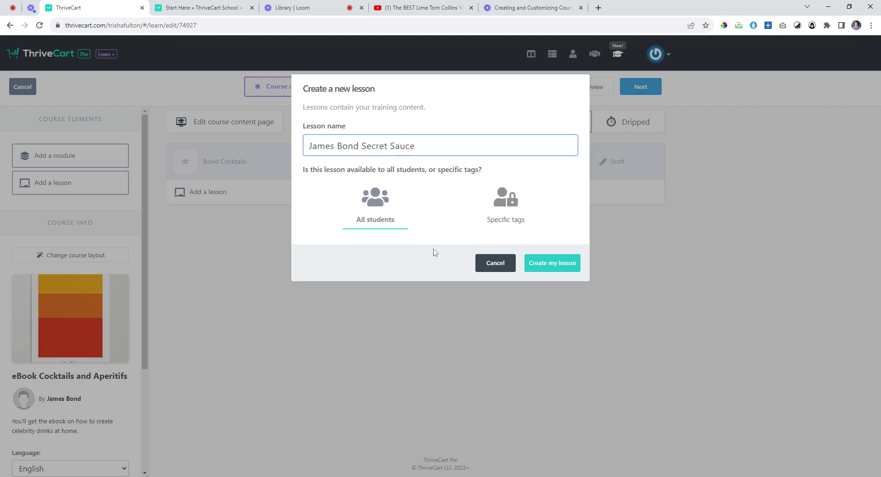
click(542, 262)
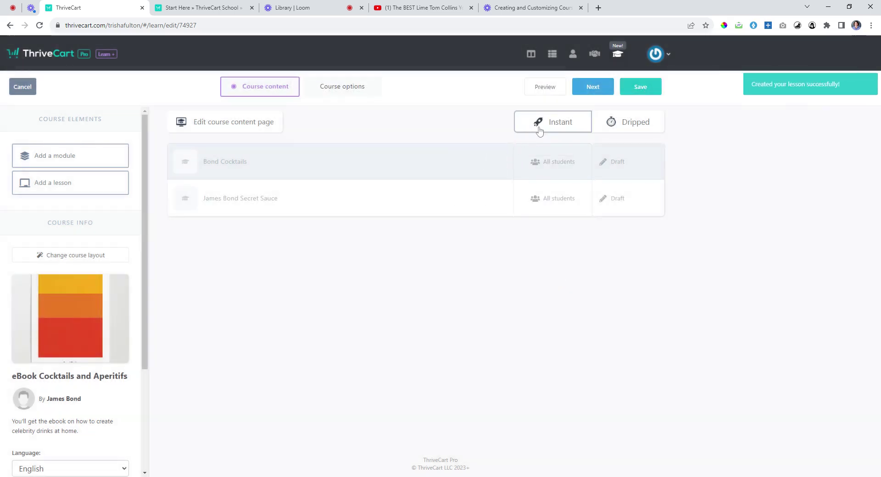
Publish the Bond Cocktails module together with the draft lesson it contains.
mouse_move(520, 162)
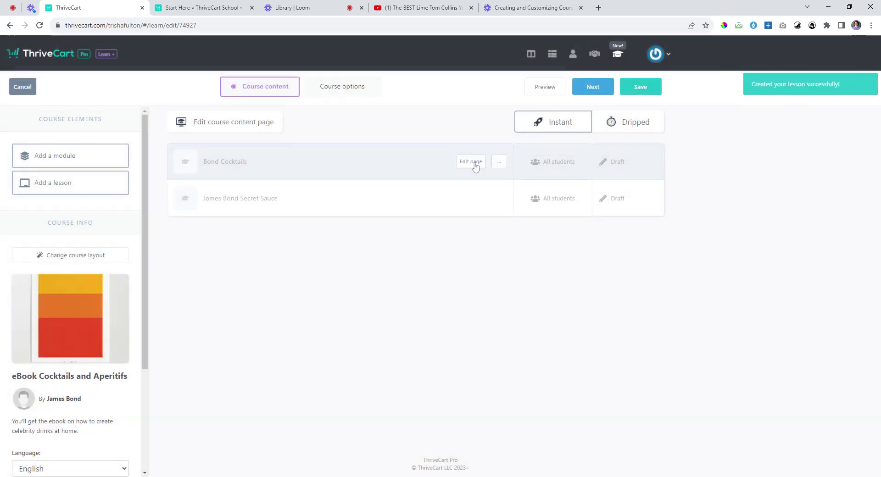
click(619, 164)
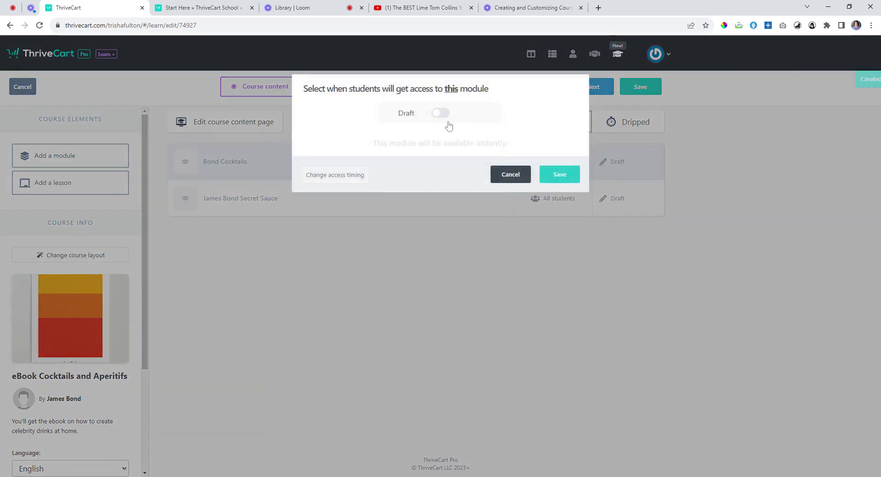
click(442, 114)
click(560, 174)
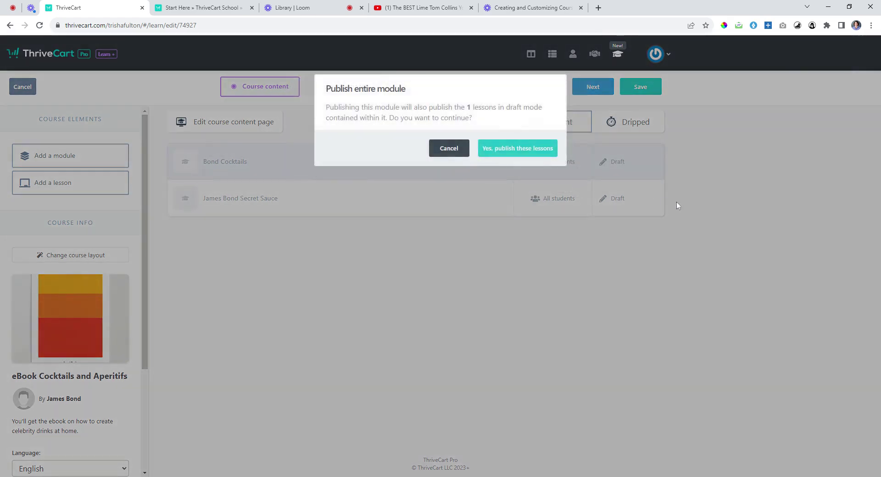
click(532, 158)
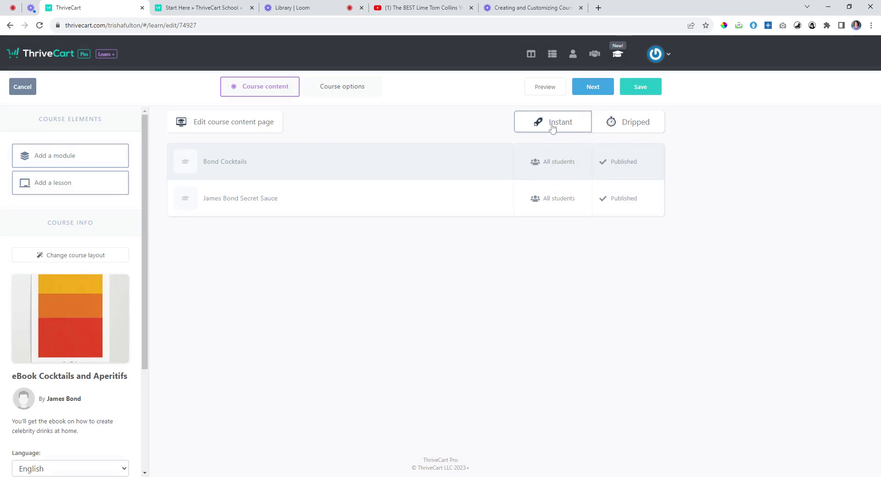
Rename the James Bond Secret Sauce lesson as "eBook James Bond Secret Sauce".
click(235, 199)
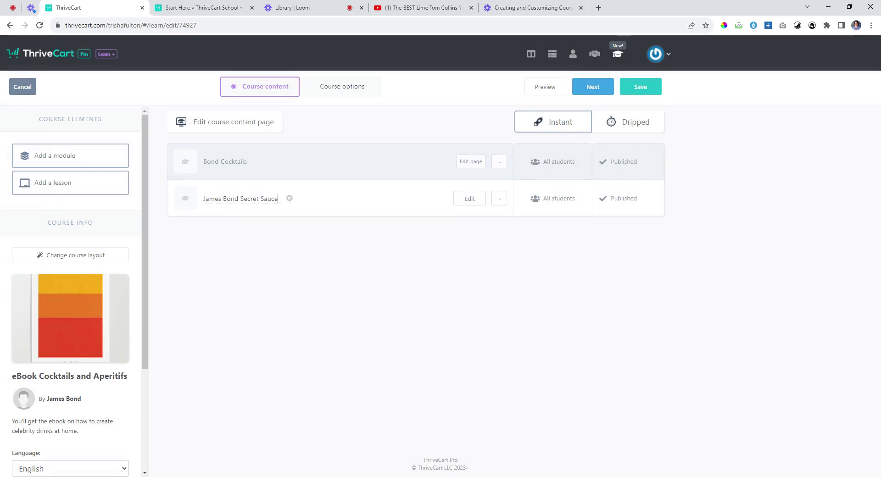
text(eBook)
key(Return)
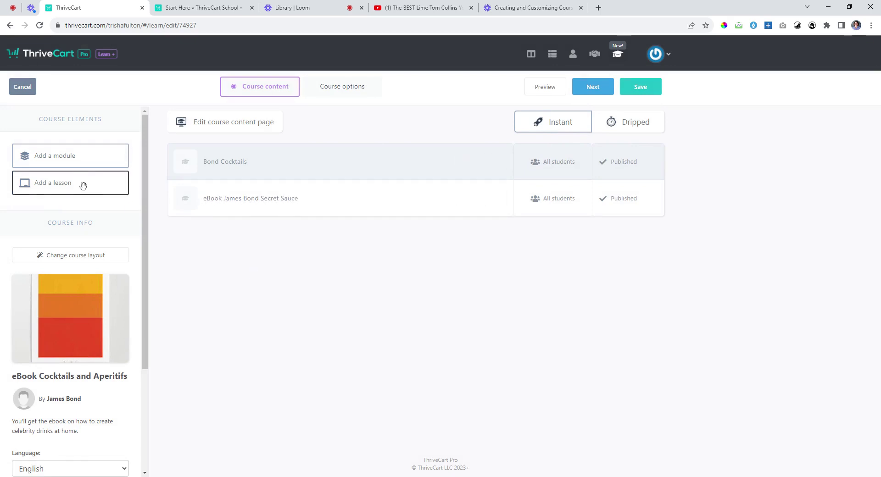
Add a lesson named "Video James Bond Secret Sauce Mixing Cocktails" for all students at the start of the Bond Cocktails module.
drag(80, 184, 388, 222)
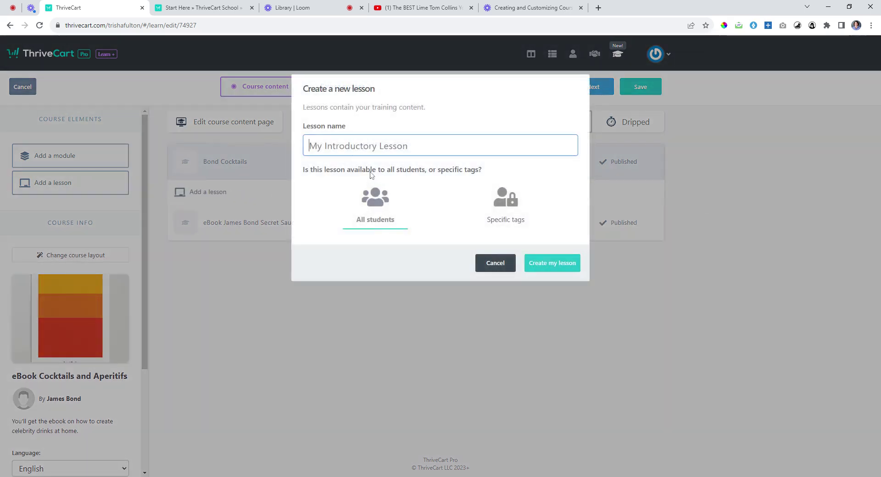
text(Video)
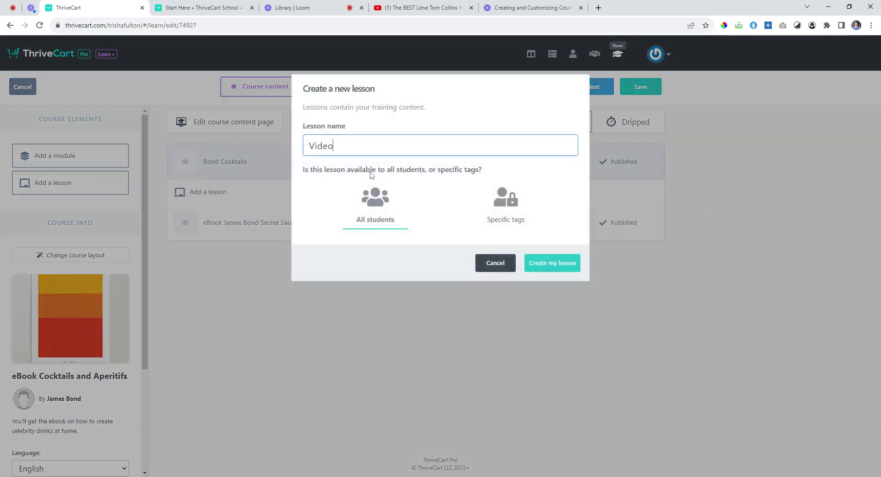
text( James Bond)
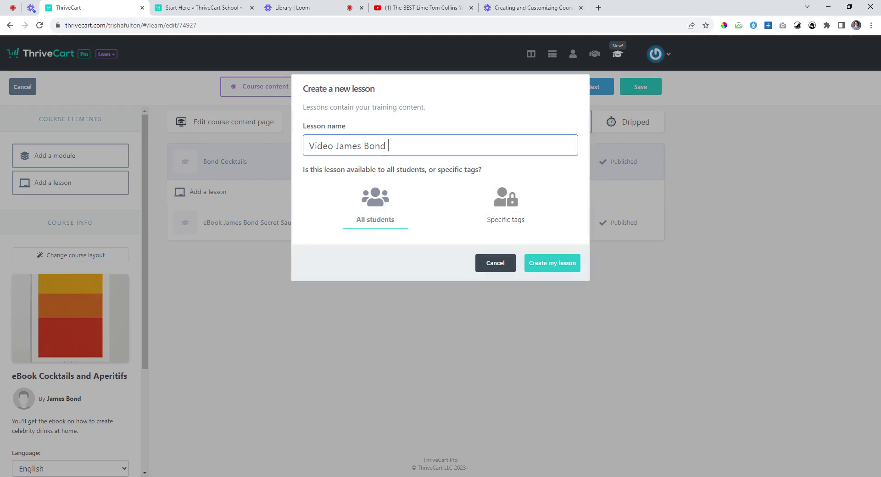
text( Secret Sauce )
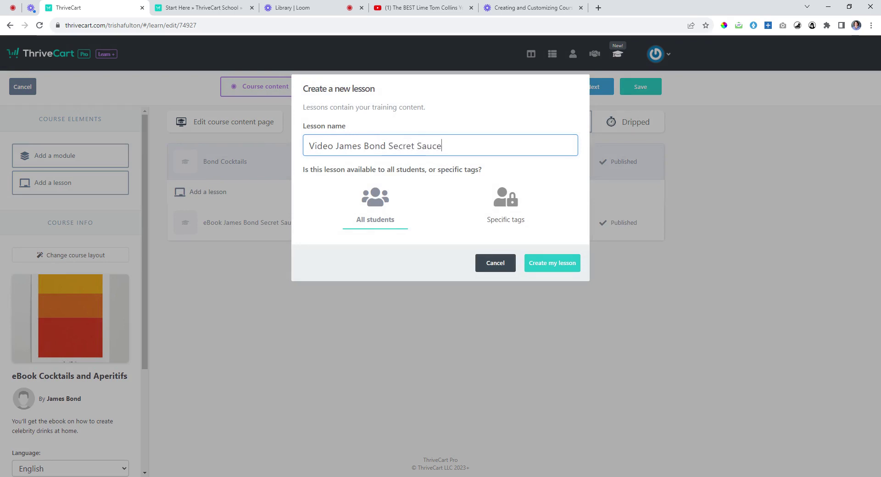
text(Mixing Cocktails)
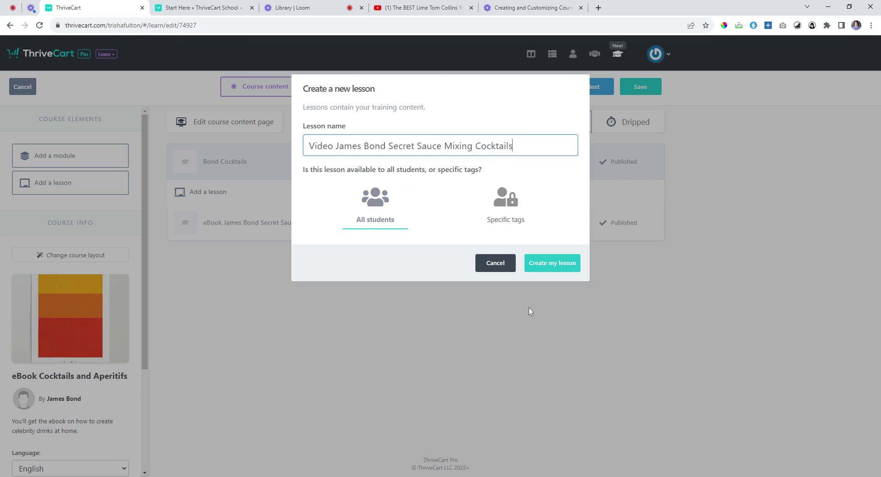
click(566, 265)
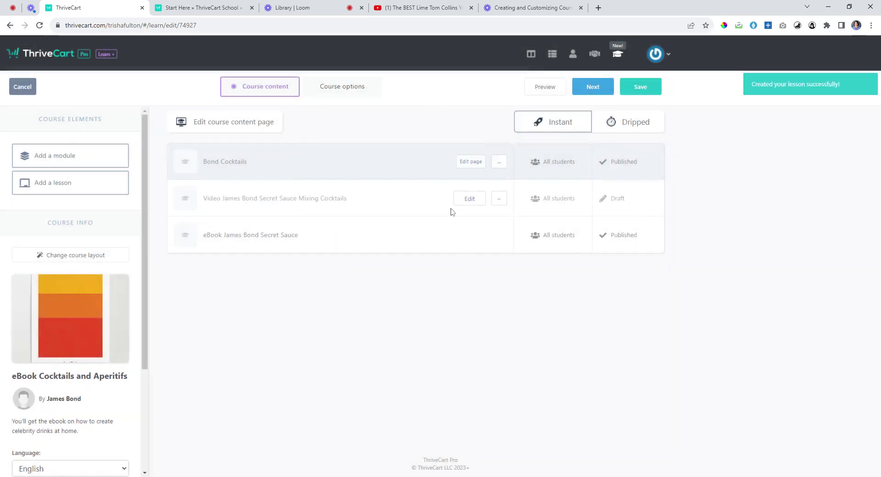
Open the Video James Bond Secret Sauce Mixing Cocktails lesson page and embed the Lime Tom Collins YouTube video below its heading.
click(468, 198)
click(447, 10)
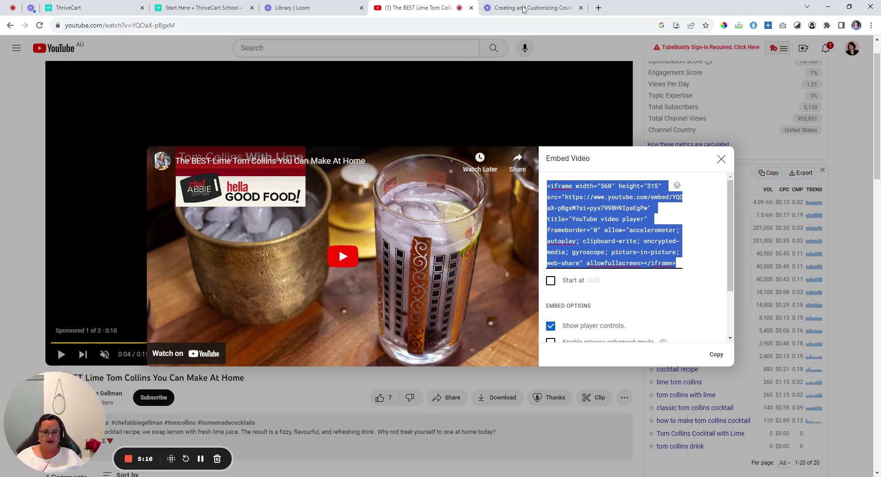
click(104, 8)
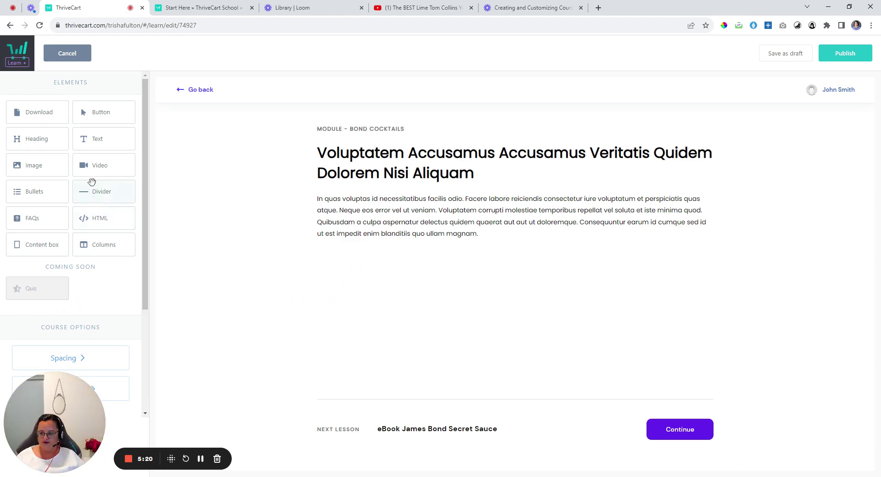
drag(91, 170, 398, 199)
click(16, 263)
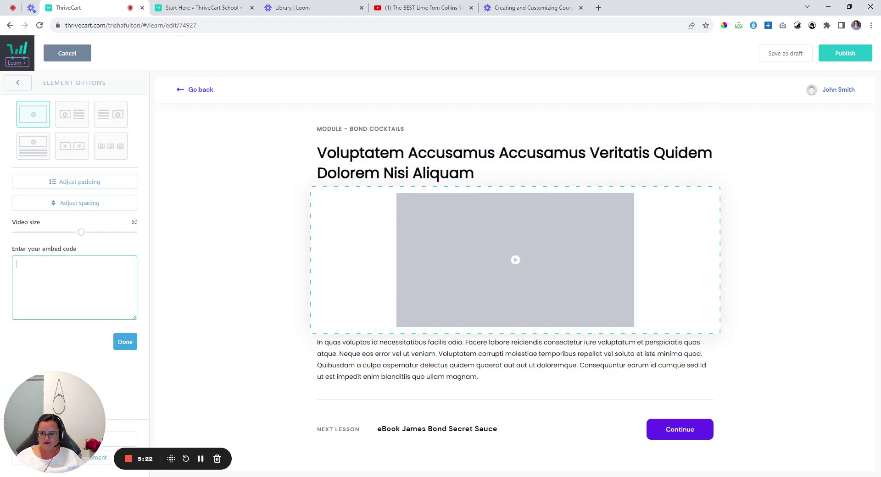
key(ctrl+v)
click(125, 342)
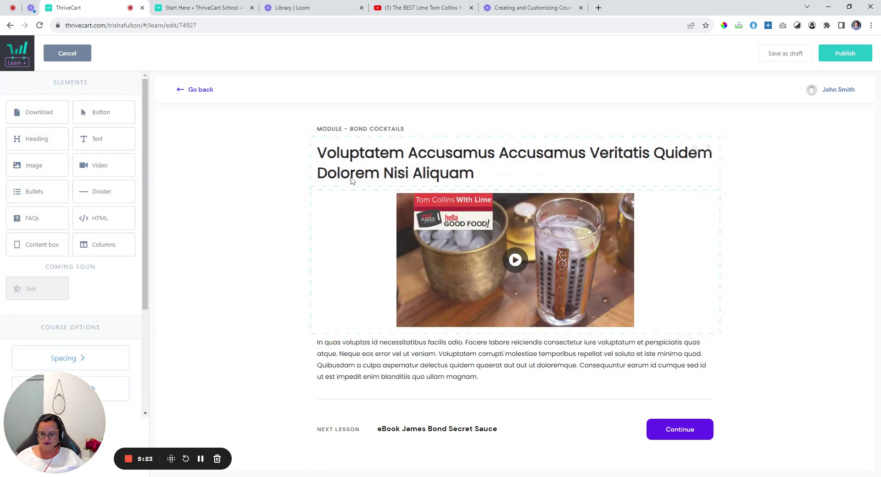
Replace the lesson page's placeholder heading with "Be James Bond at Home".
click(374, 156)
key(ctrl+a)
text(B)
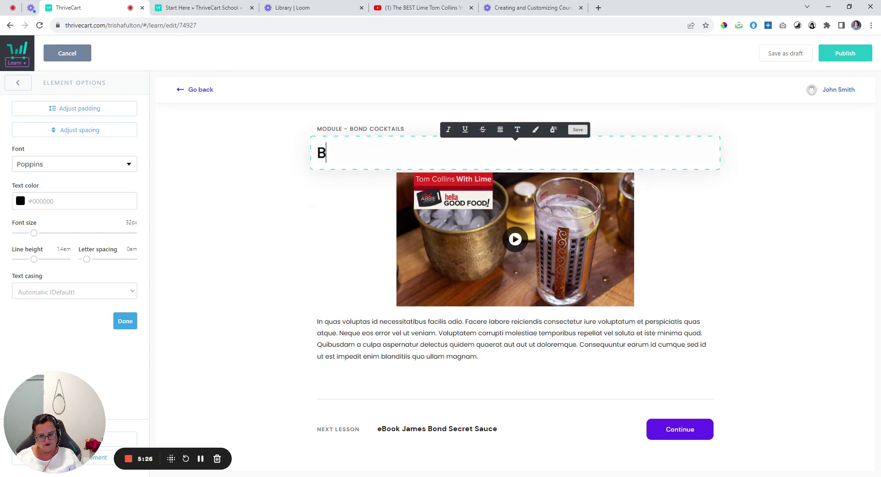
text(ecome Your)
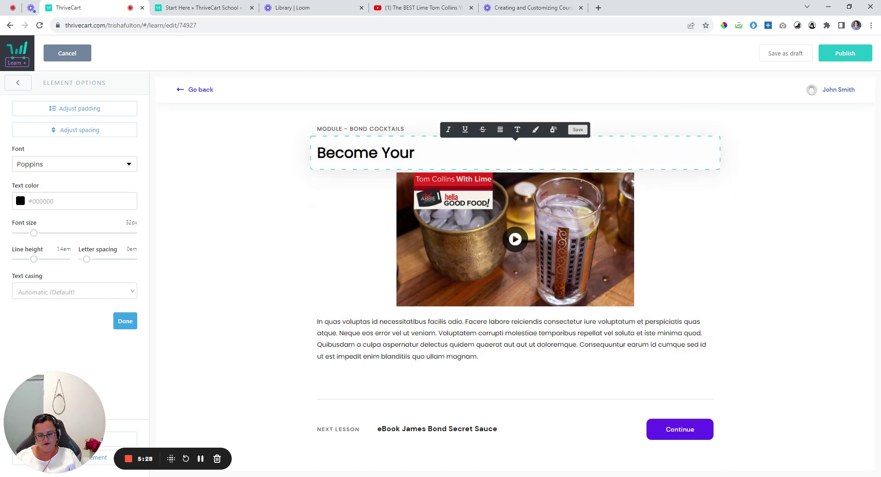
key(BackSpace)
key(BackSpace)
key(BackSpace)
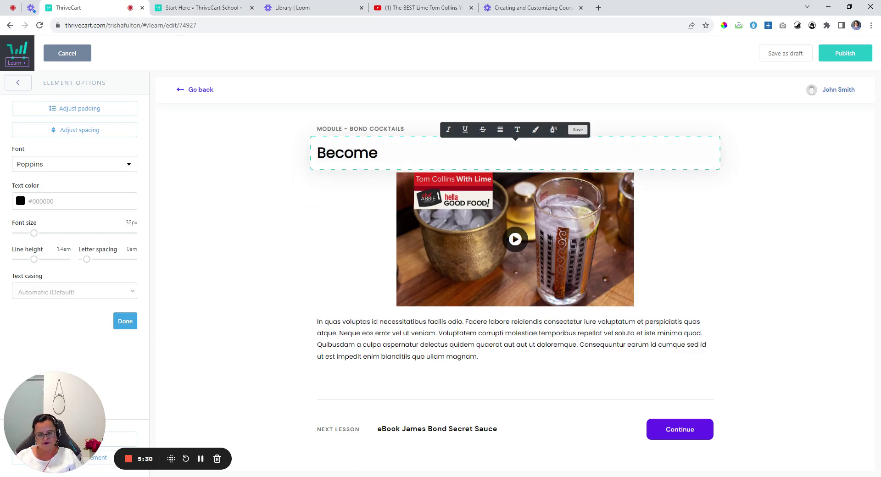
key(BackSpace)
key(BackSpace)
key(BackSpace)
key(BackSpace)
key(BackSpace)
key(BackSpace)
key(BackSpace)
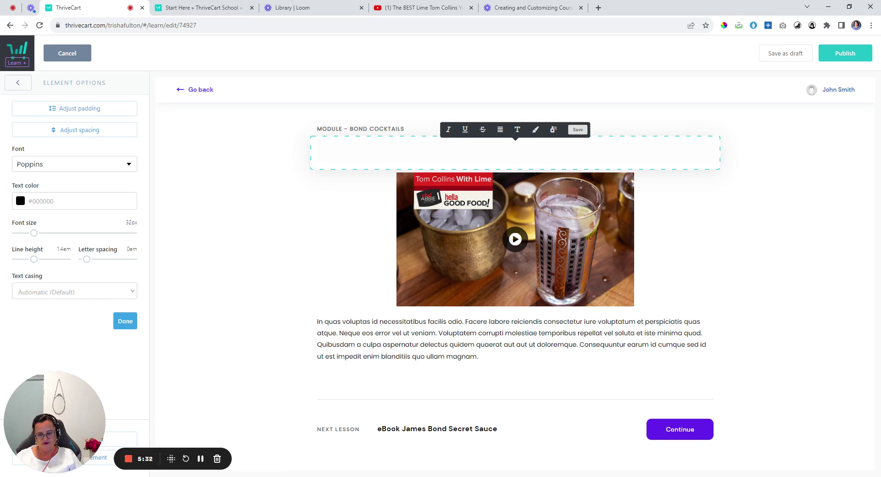
text(Be James Bond )
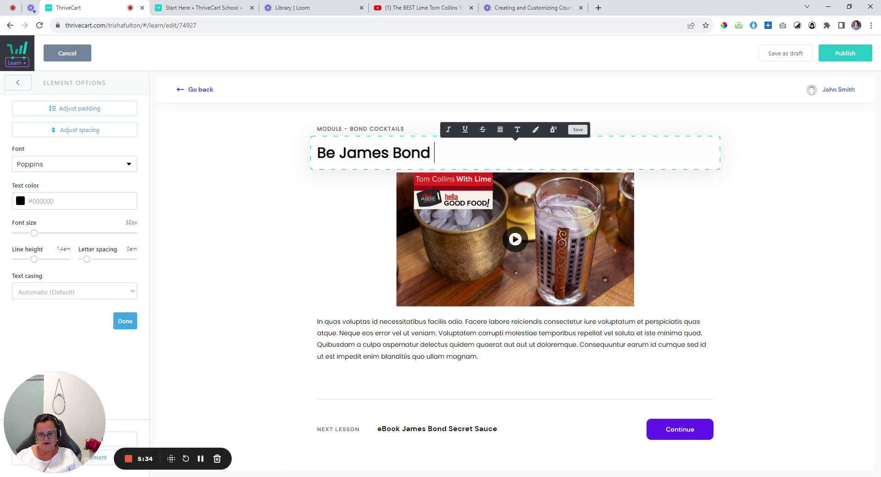
text(at Home)
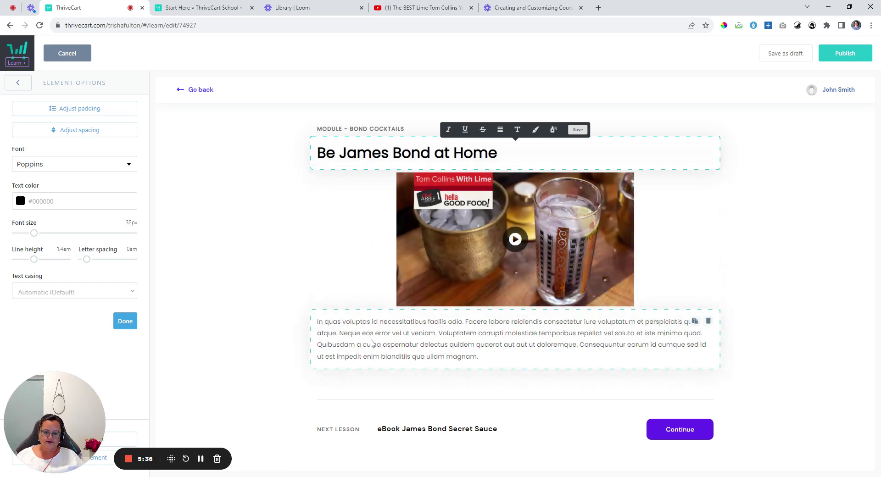
Enlarge the embedded cocktail video to the full width of the lesson content.
click(413, 294)
drag(82, 233, 104, 235)
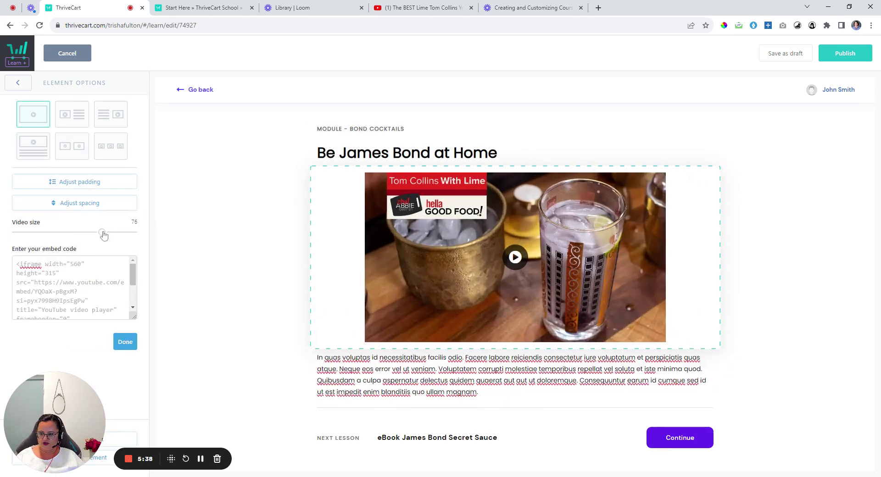
click(244, 263)
scroll(625, 341, down, 1)
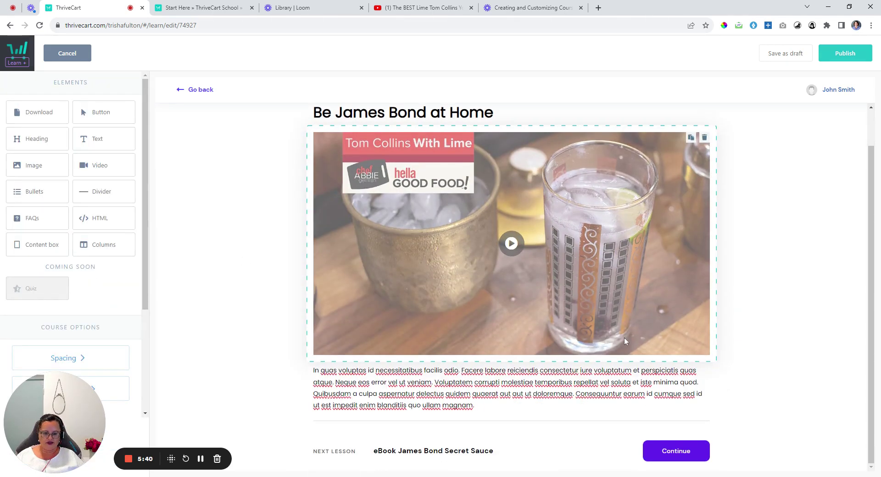
scroll(625, 341, up, 1)
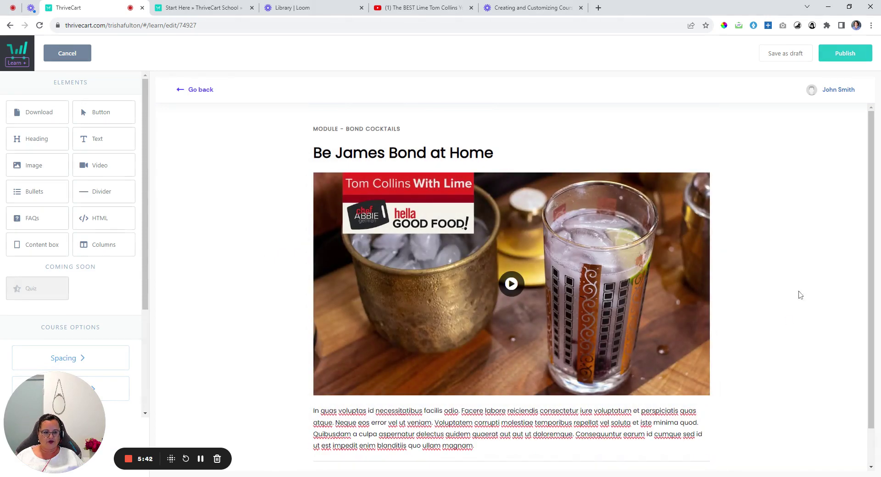
Publish the video lesson, then save the course and return to the course dashboard.
click(848, 56)
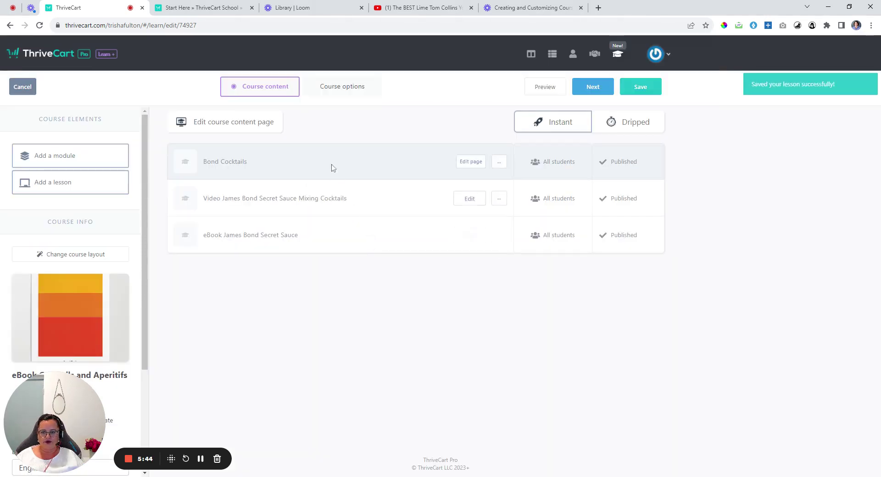
click(641, 87)
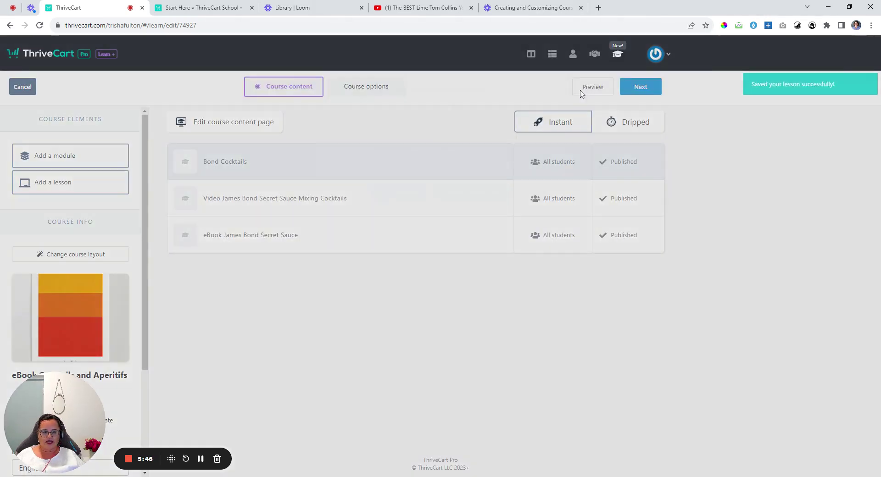
click(402, 192)
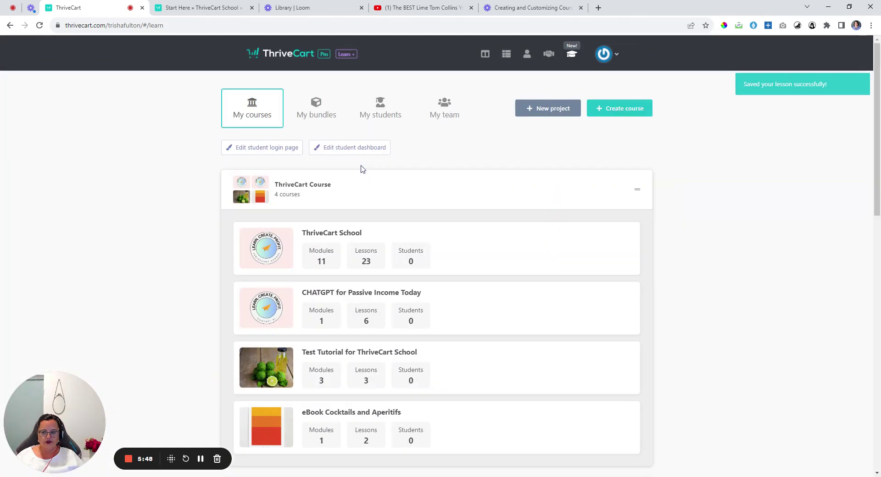
Look through the existing course bundles and the courses each one contains.
click(309, 113)
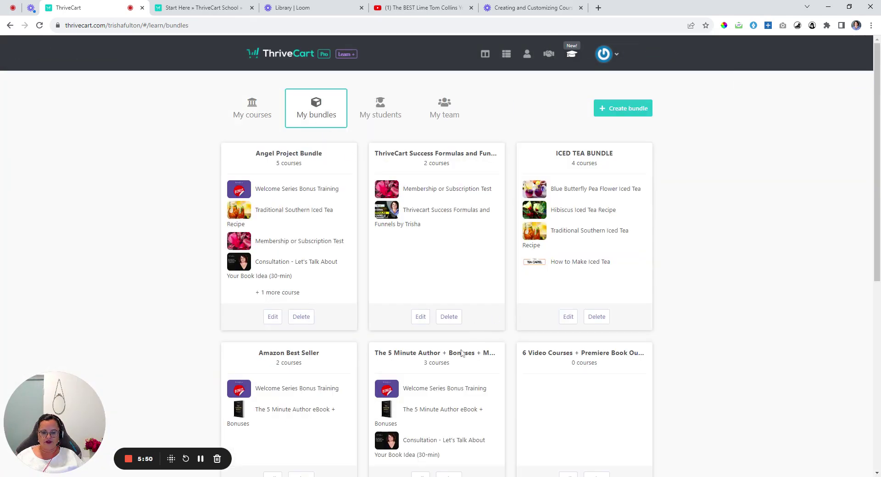
scroll(462, 354, down, 7)
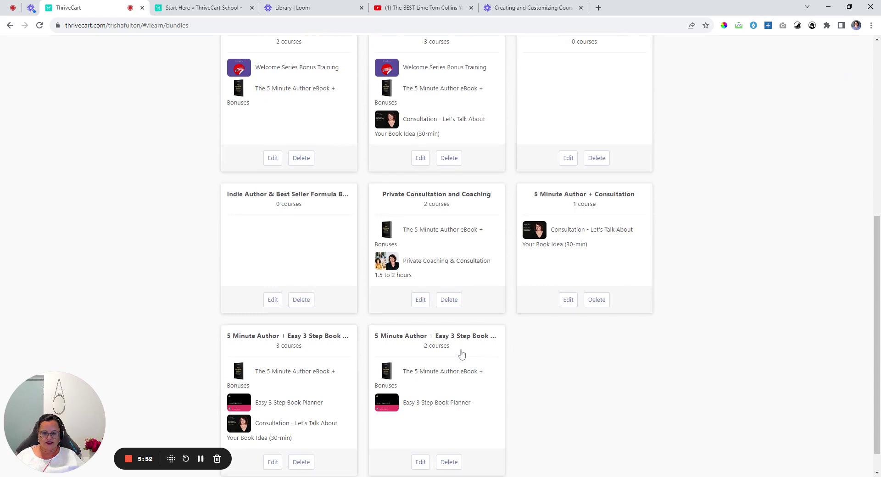
scroll(462, 353, down, 1)
scroll(462, 353, up, 7)
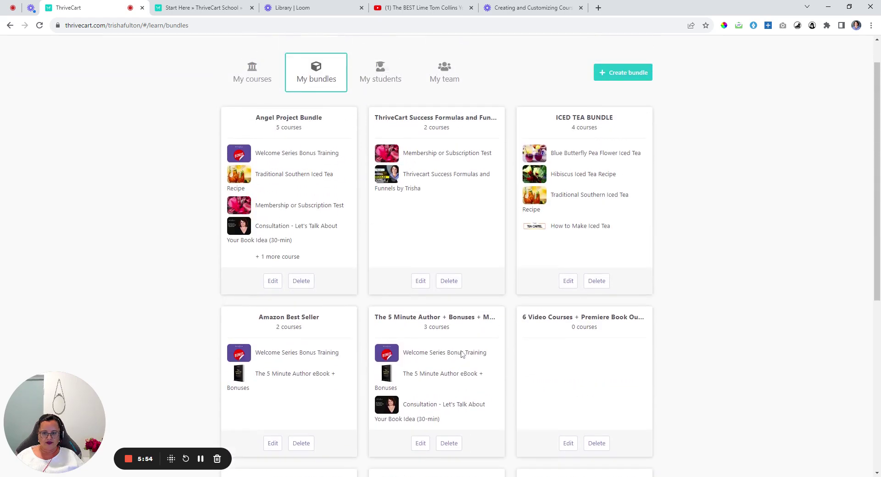
scroll(462, 354, up, 1)
scroll(462, 354, down, 3)
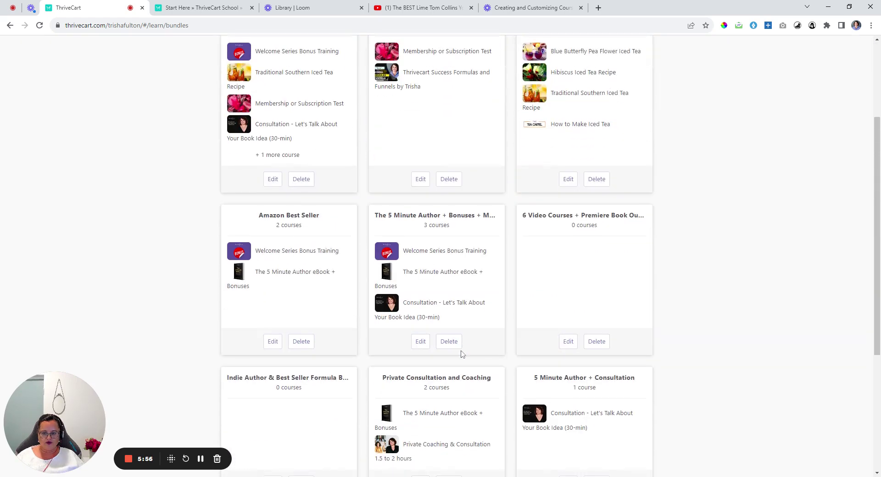
scroll(461, 354, down, 5)
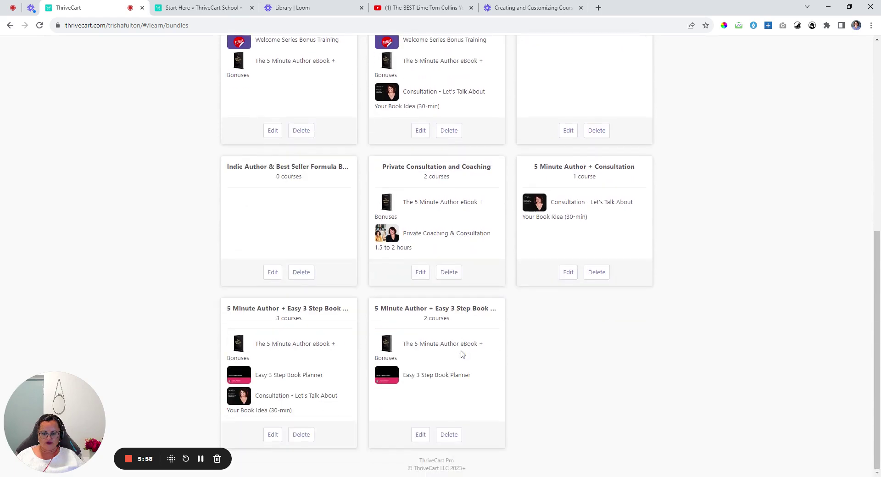
scroll(461, 354, up, 8)
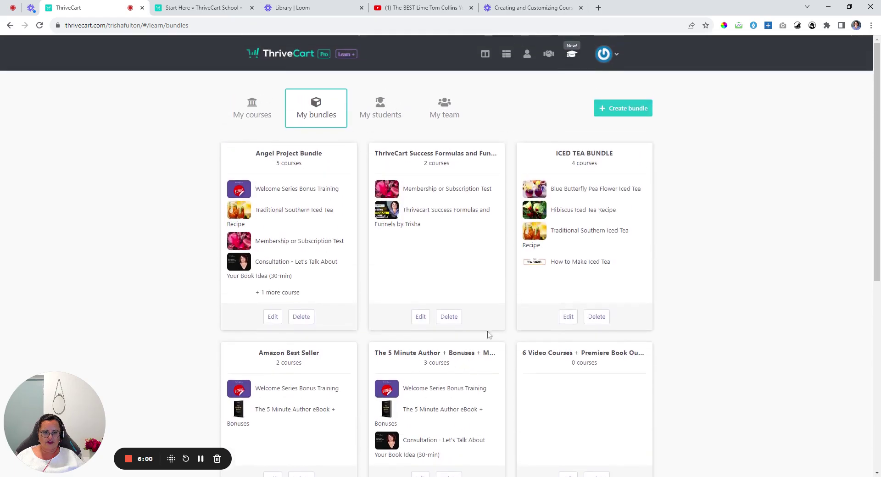
Create a bundle named "James Bond Cocktails" that includes the Test Tutorial for ThriveCart School course.
click(628, 108)
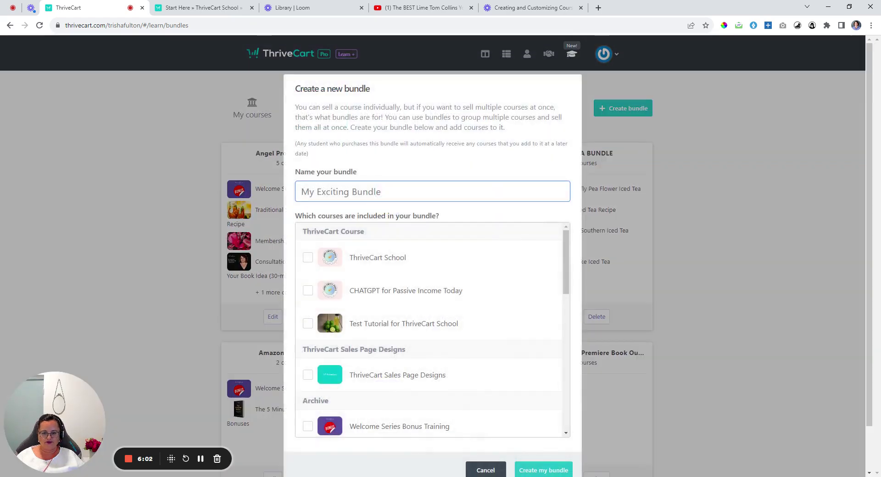
text(James Bond )
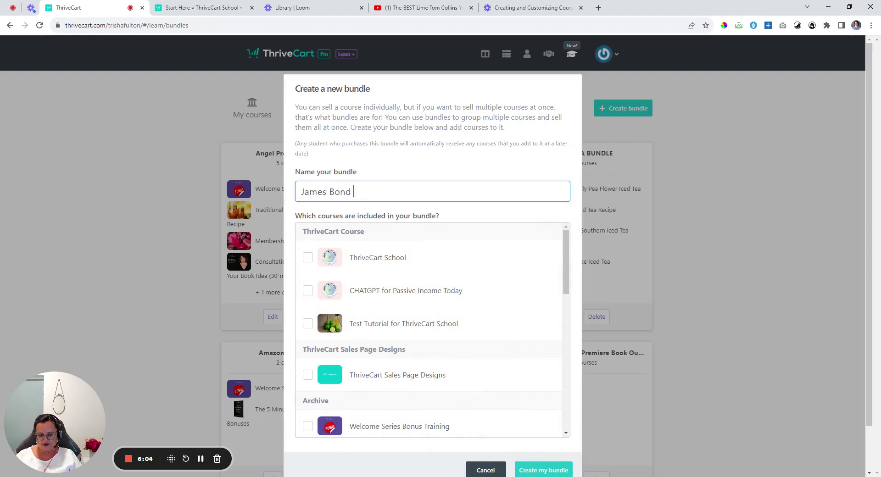
text(Cocktails)
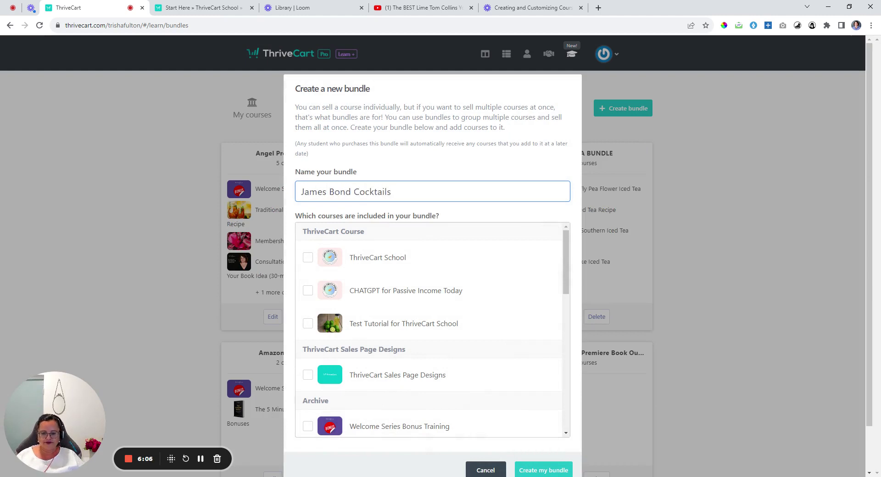
scroll(458, 370, down, 1)
scroll(457, 371, down, 5)
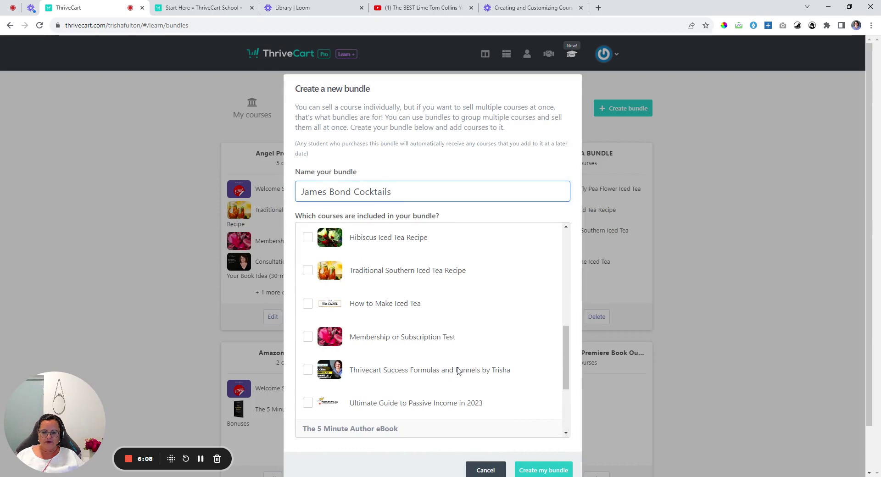
scroll(458, 371, down, 3)
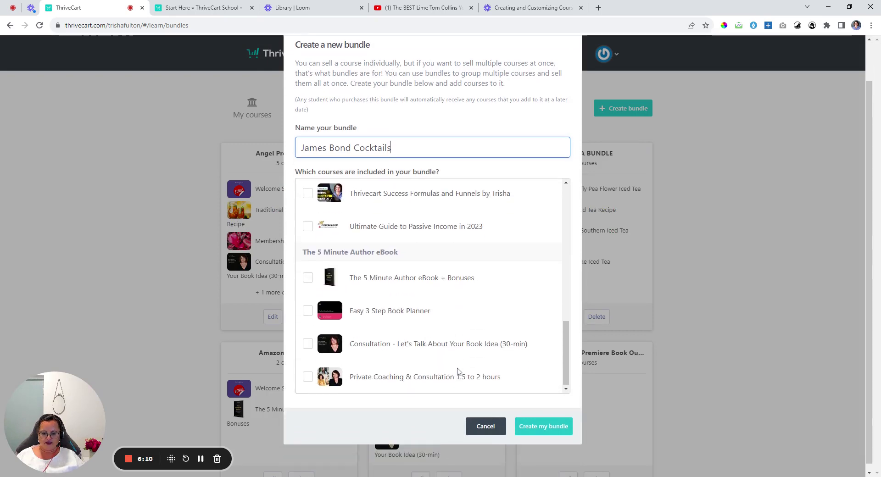
scroll(447, 303, up, 10)
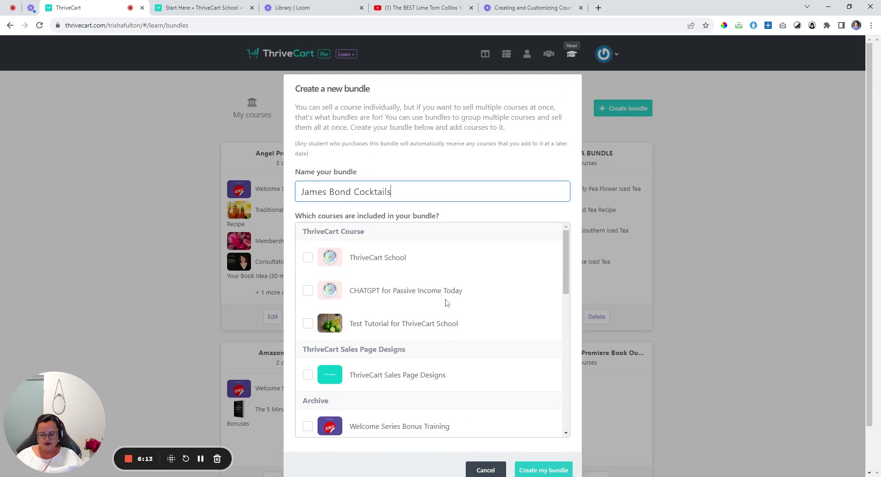
click(307, 324)
scroll(563, 408, down, 3)
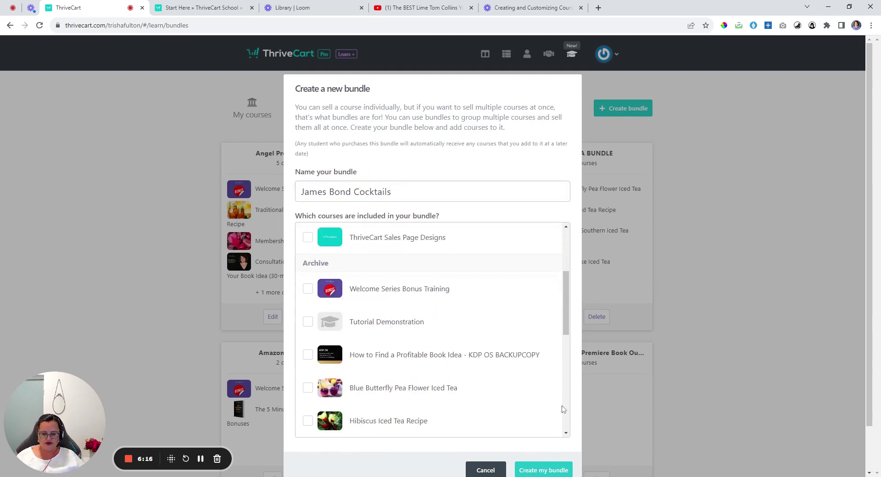
click(570, 471)
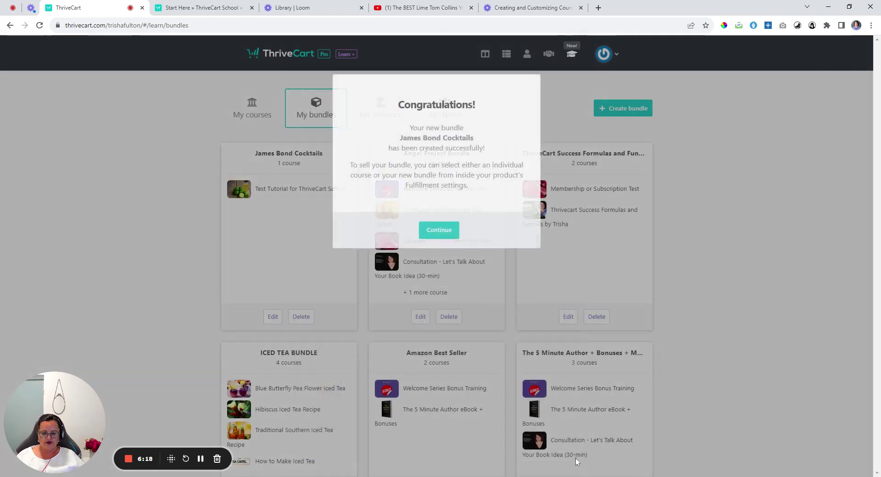
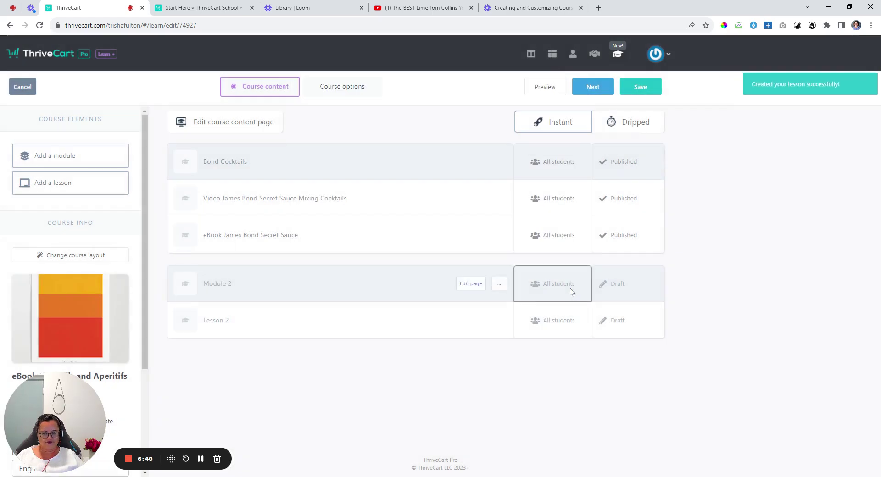
Publish Module 2 together with its draft lesson in the eBook Cocktails and Aperitifs course, and save the course.
click(620, 288)
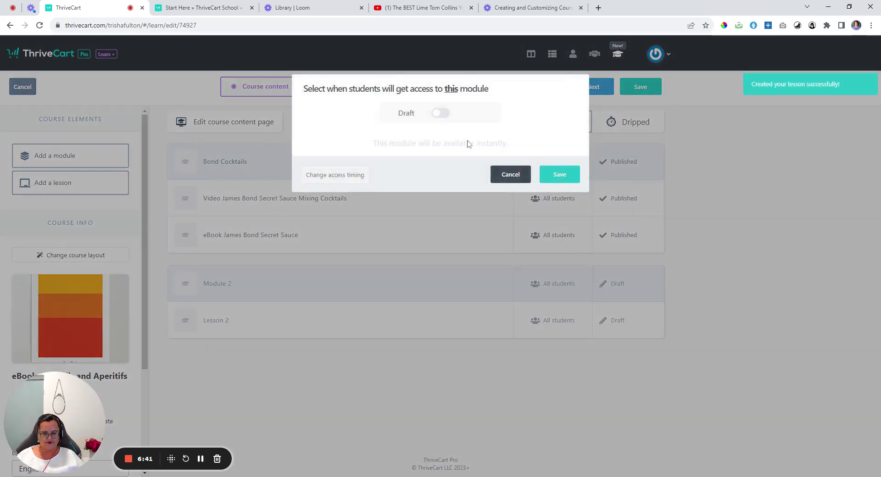
click(441, 113)
click(560, 175)
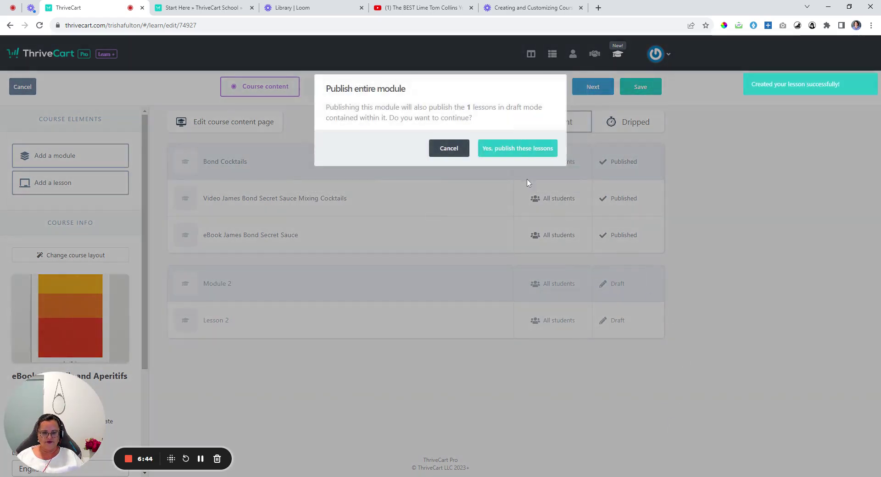
click(526, 150)
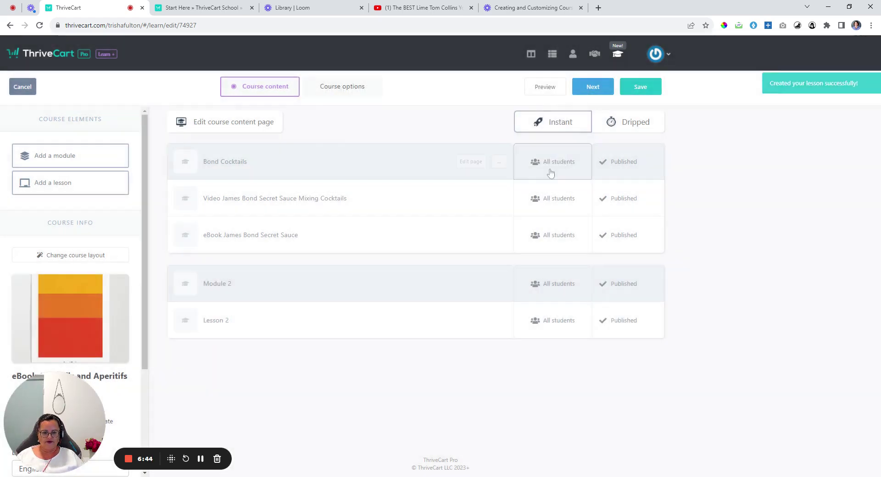
click(641, 87)
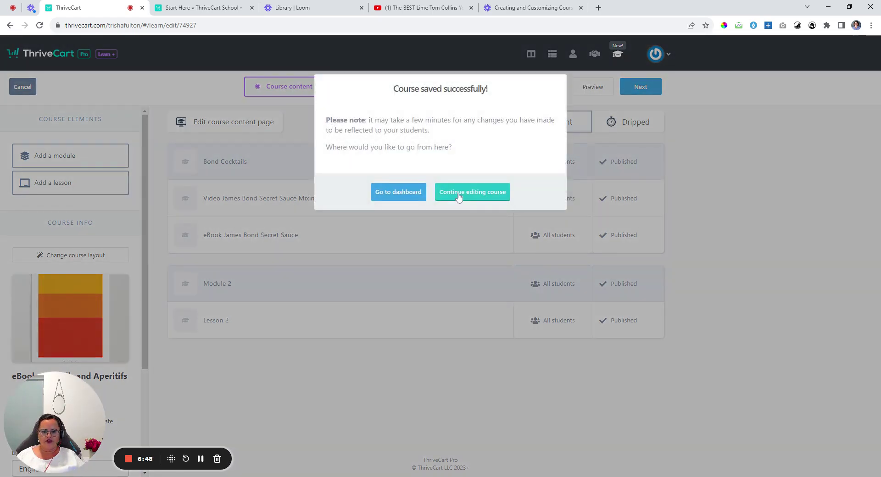
Return to the course dashboard and examine all the course bundles and the courses in them.
click(399, 195)
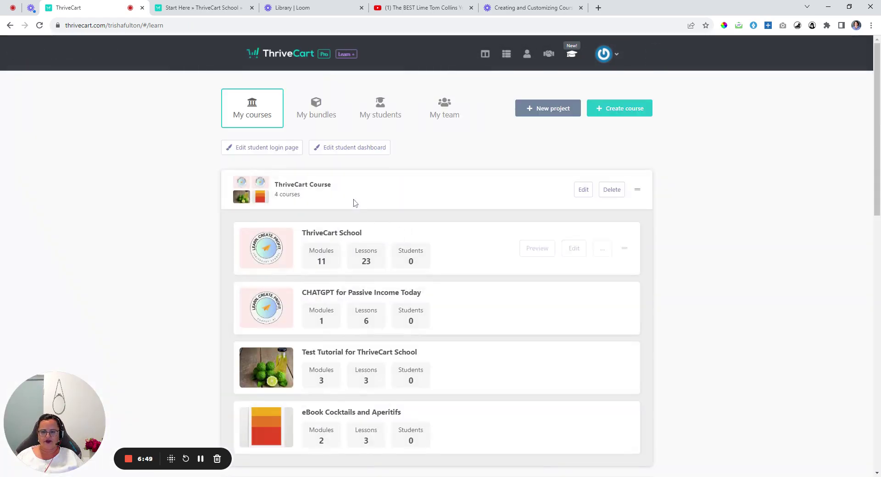
click(326, 114)
scroll(409, 252, down, 2)
scroll(410, 251, down, 4)
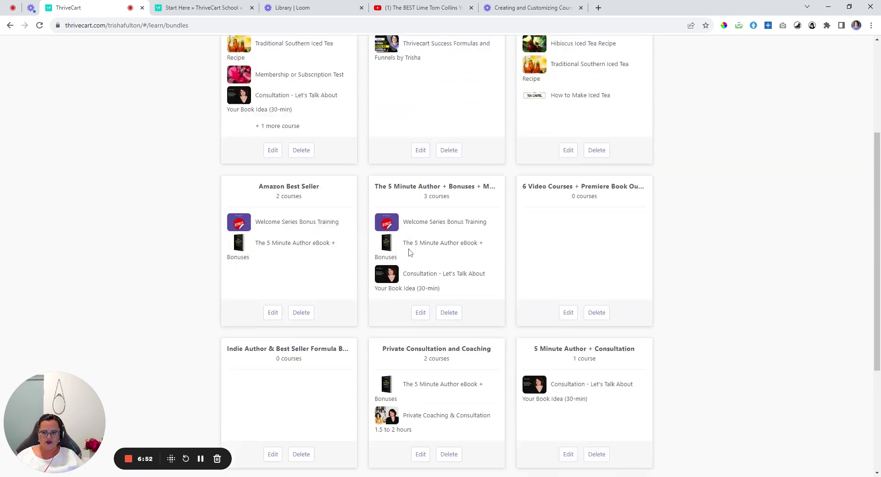
scroll(411, 253, down, 2)
scroll(414, 257, up, 5)
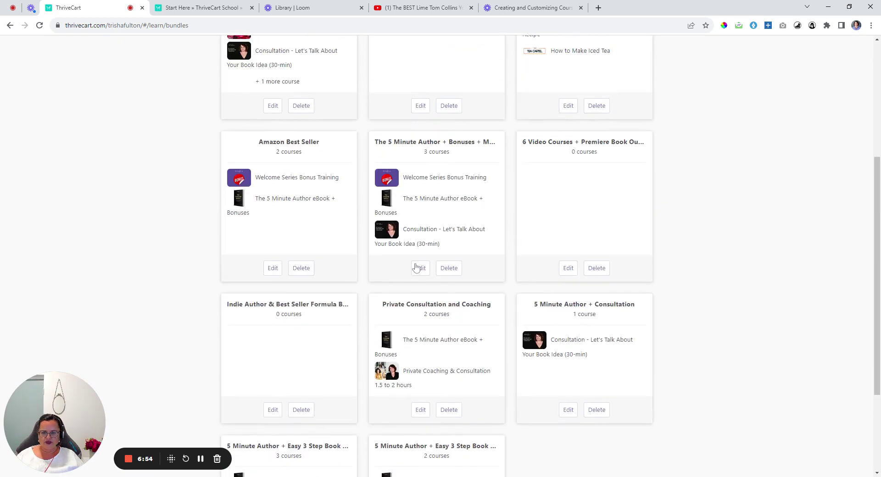
scroll(417, 267, up, 2)
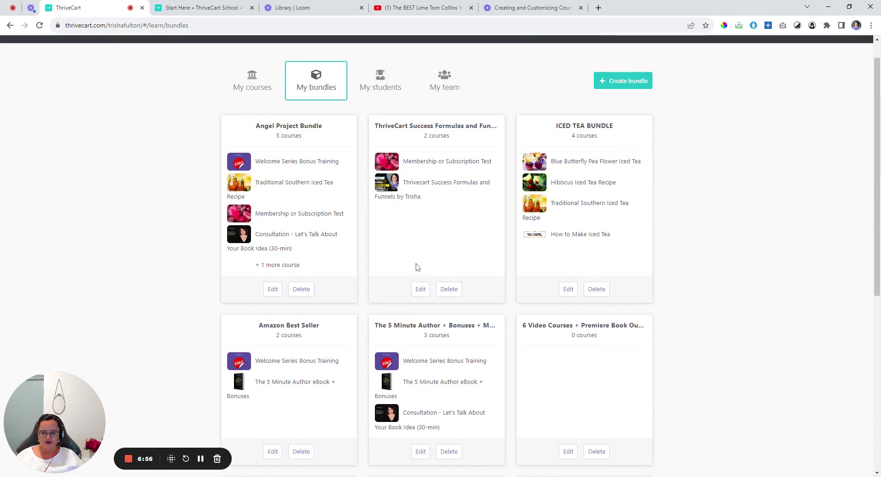
scroll(418, 268, down, 7)
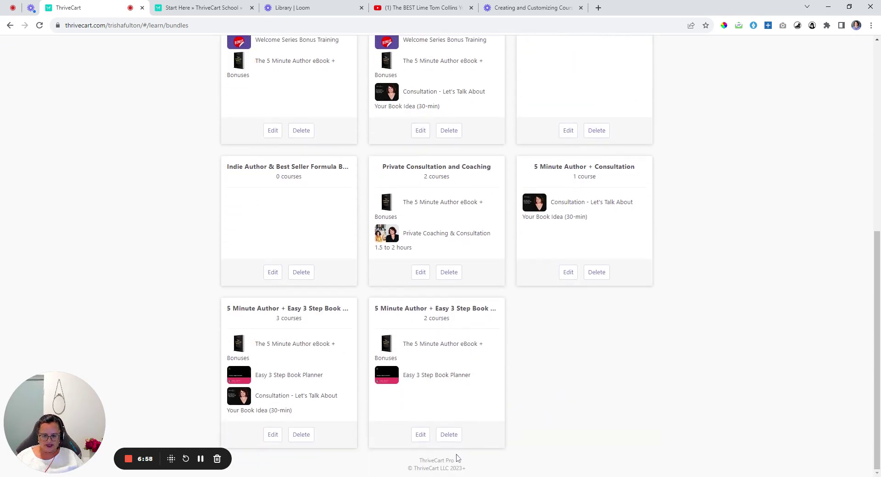
scroll(430, 396, up, 2)
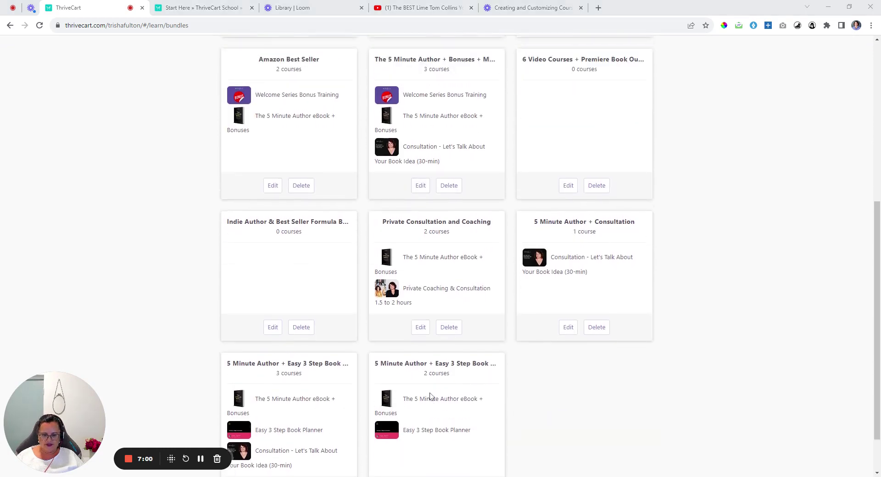
scroll(430, 396, up, 4)
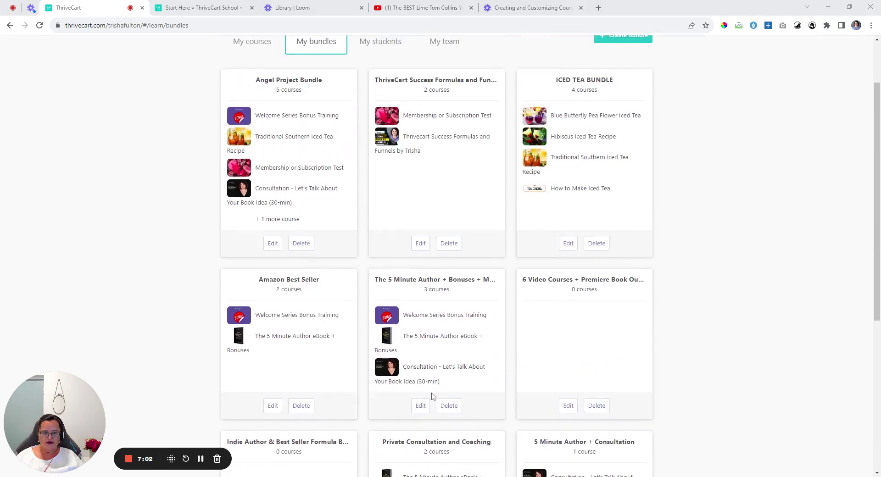
scroll(431, 396, up, 2)
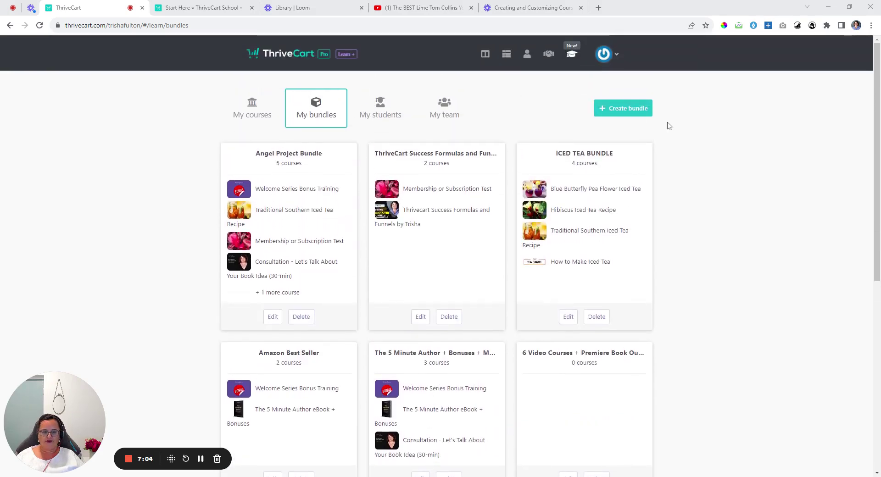
Create a bundle named "James Bond Bundle" with the Test Tutorial for ThriveCart School, Blue Butterfly Pea Flower Iced Tea and Hibiscus Iced Tea Recipe courses.
click(624, 109)
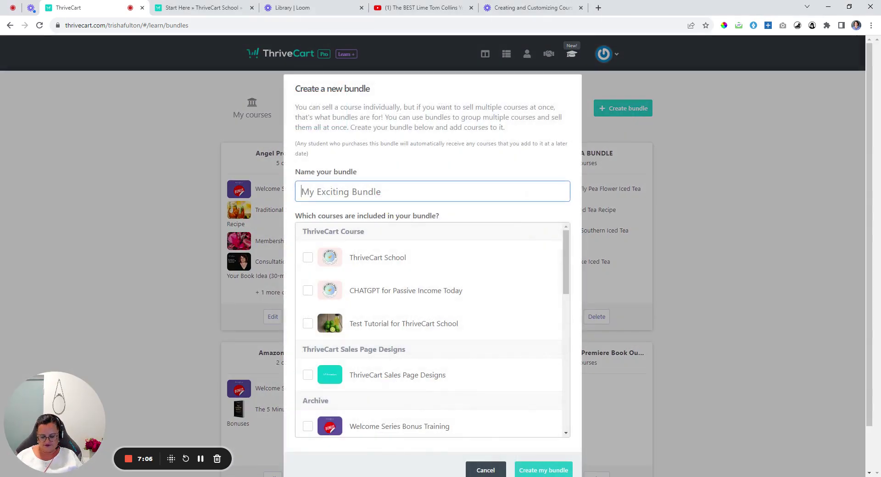
text(James Bond Bundle)
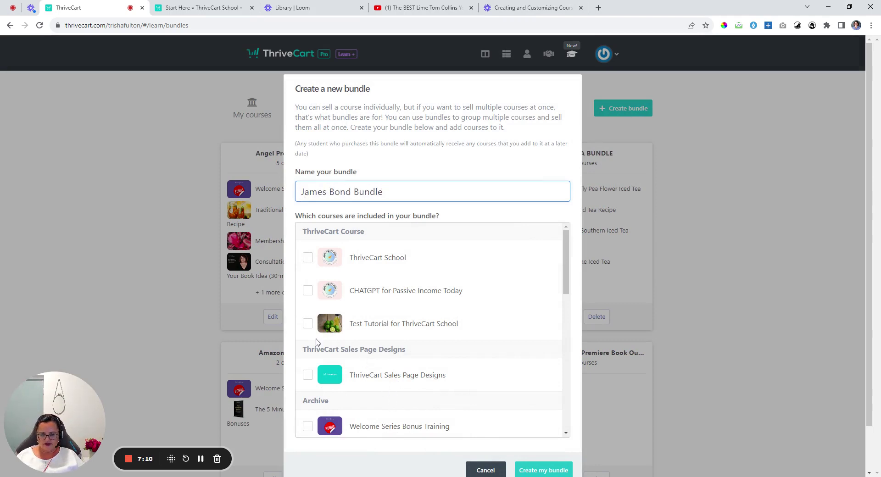
click(308, 324)
scroll(346, 334, down, 2)
scroll(347, 334, down, 2)
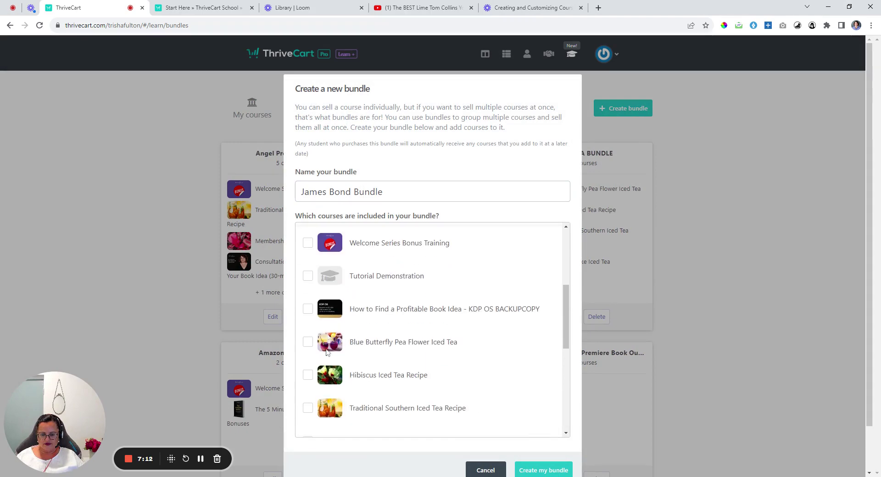
click(308, 342)
click(309, 376)
click(542, 470)
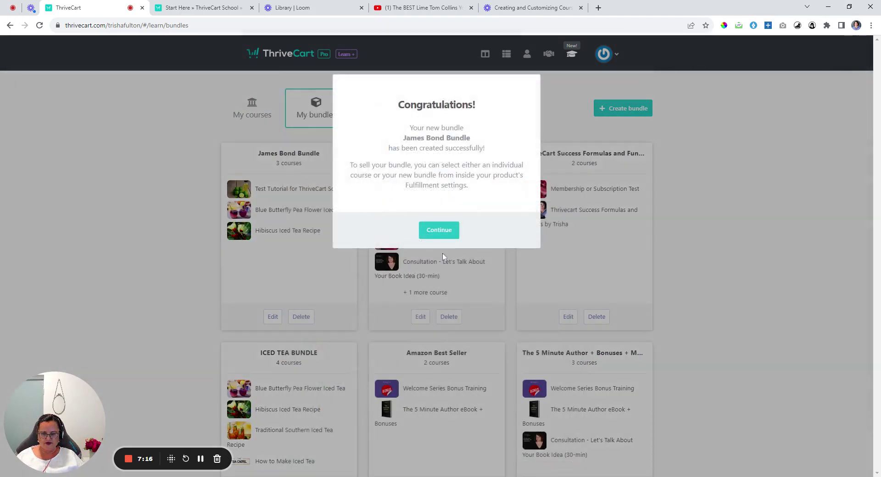
click(439, 232)
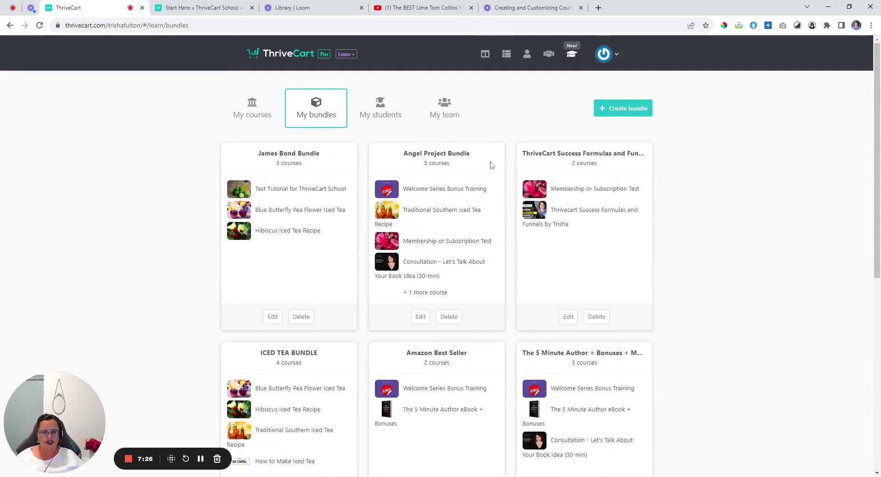
Open the list of products in the account.
click(507, 54)
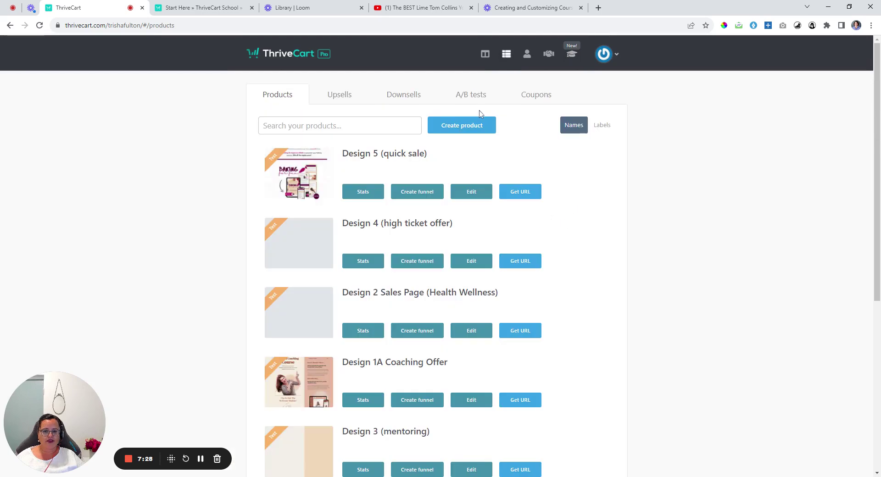